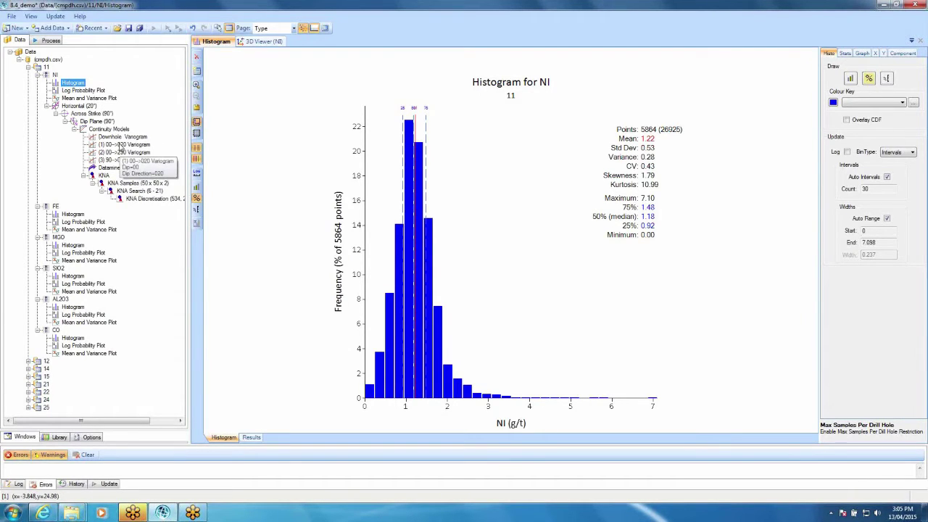
Step: Review domain 11's NI direction 1 variogram and its KNA charts for block size, samples, search and discretisation
{"action": "left_click", "coordinate": [120, 146]}
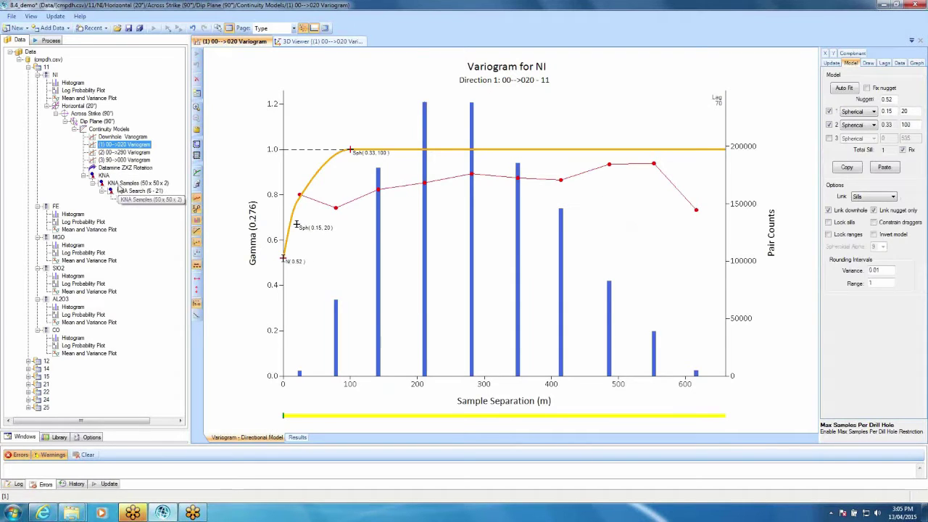
{"action": "left_click", "coordinate": [118, 184]}
{"action": "left_click", "coordinate": [105, 176]}
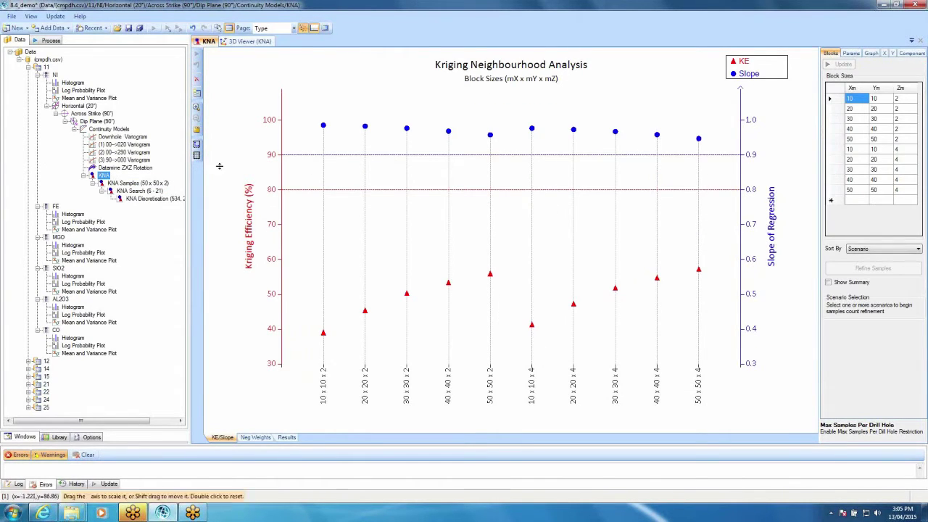
{"action": "left_click", "coordinate": [124, 184]}
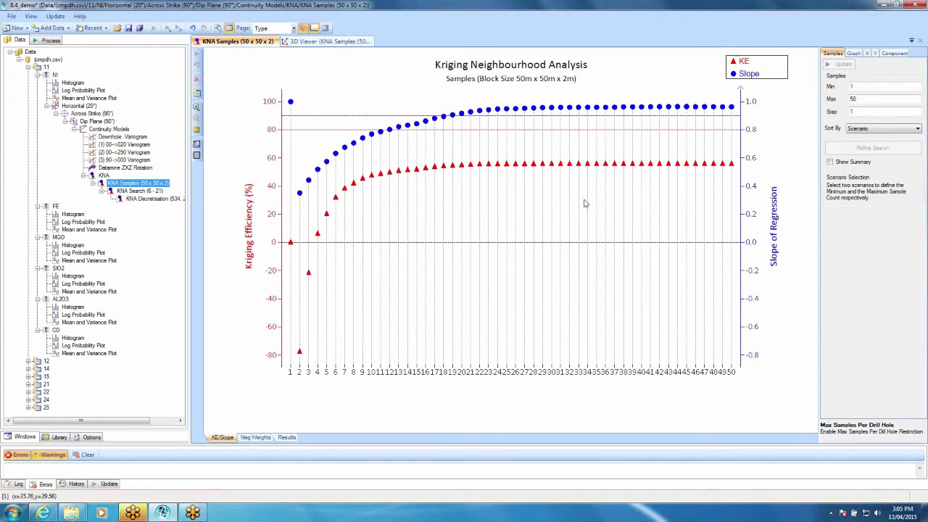
{"action": "left_click", "coordinate": [134, 192]}
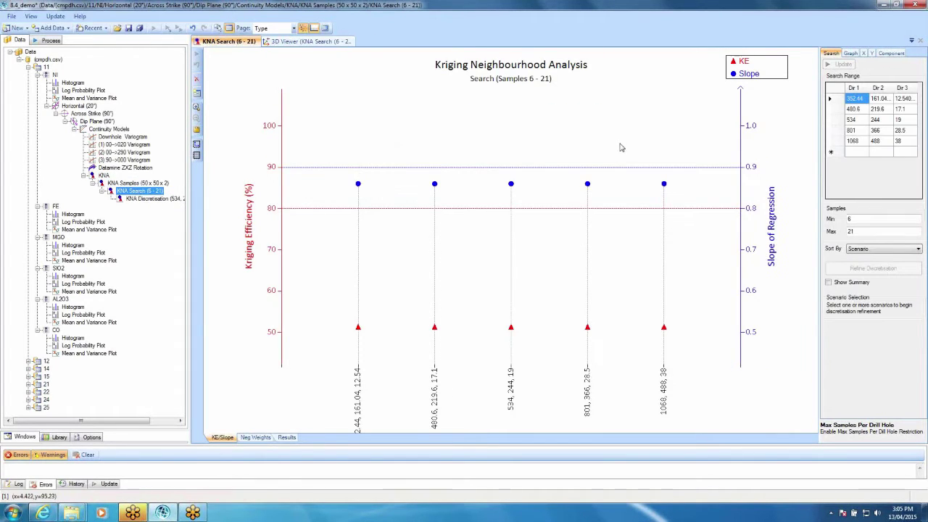
{"action": "left_click", "coordinate": [151, 199]}
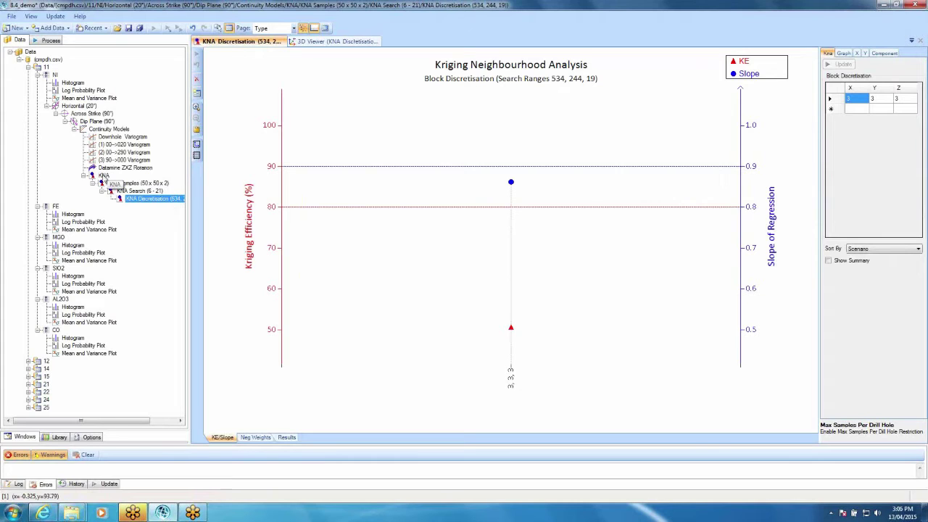
Step: Try the KNA with a maximum of 2 samples per drill hole, and update it again with that limit removed
{"action": "left_click", "coordinate": [103, 177]}
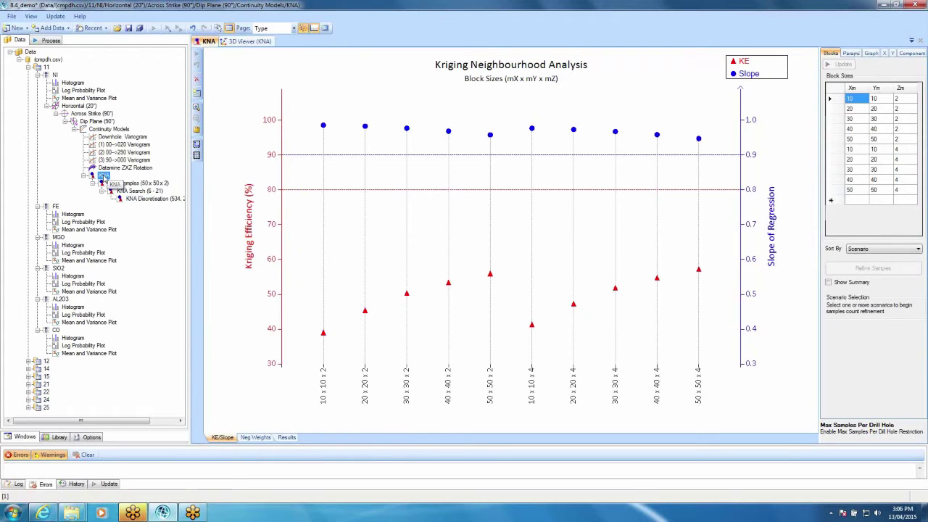
{"action": "left_click", "coordinate": [851, 54]}
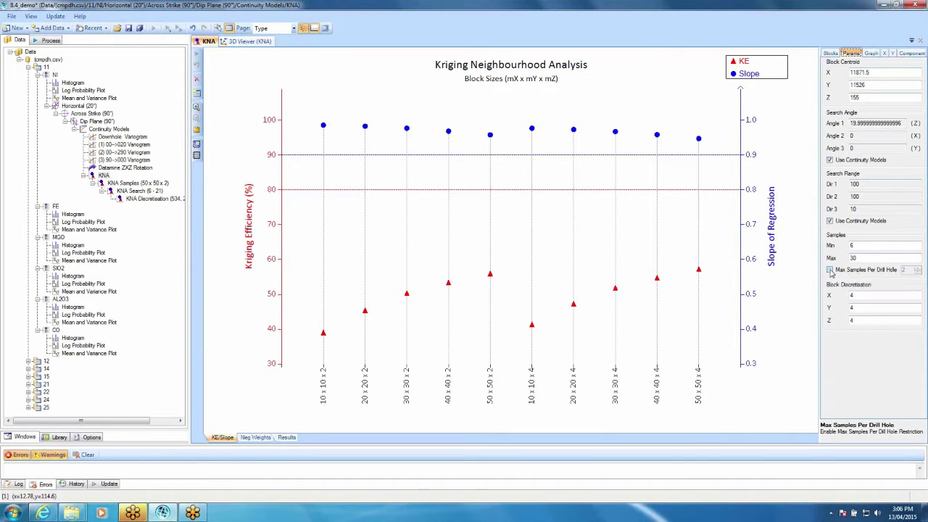
{"action": "left_click", "coordinate": [830, 271]}
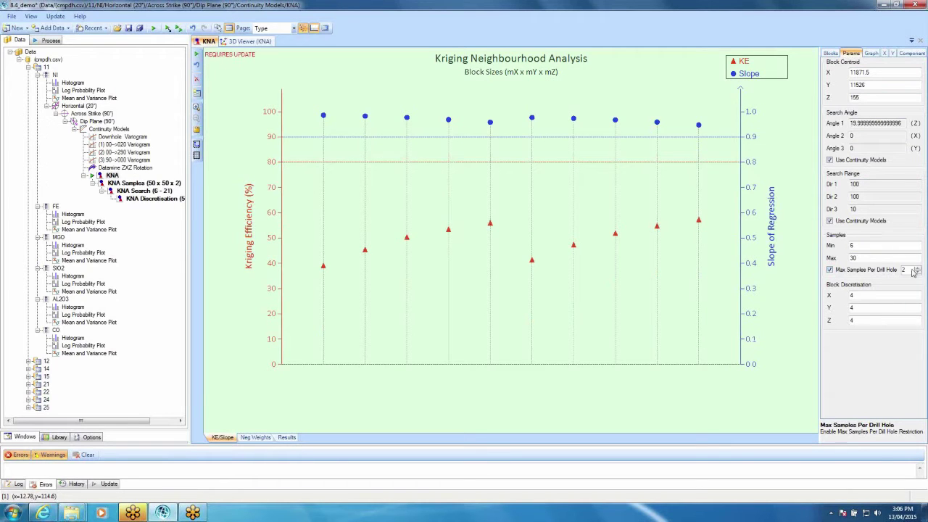
{"action": "left_click", "coordinate": [918, 271]}
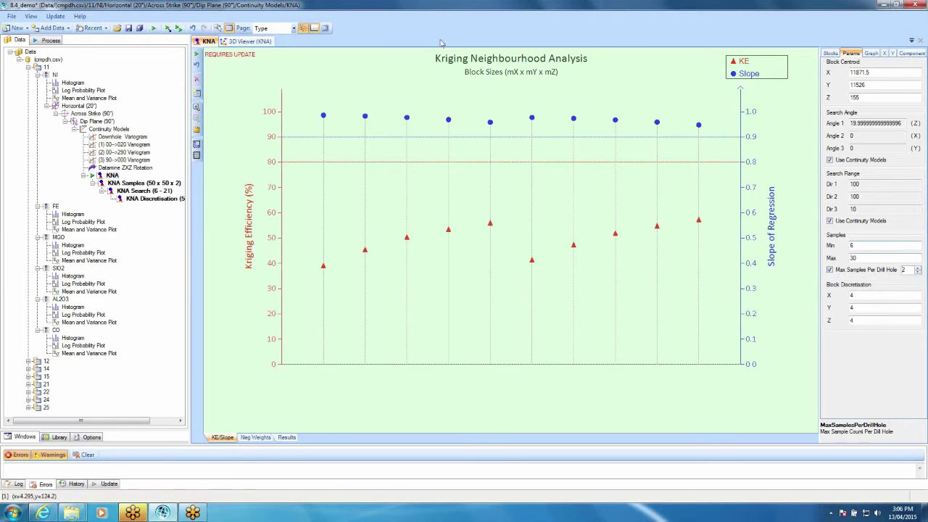
{"action": "left_click", "coordinate": [168, 28]}
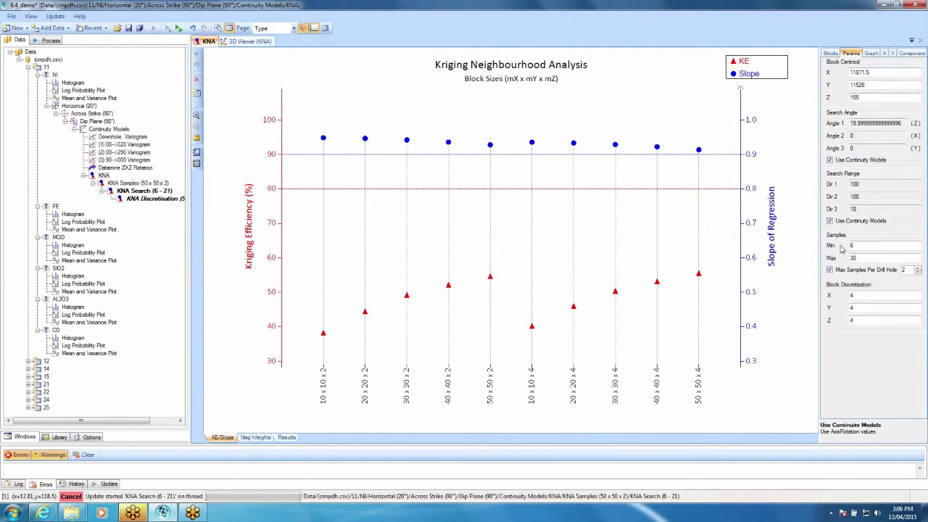
{"action": "left_click", "coordinate": [830, 269]}
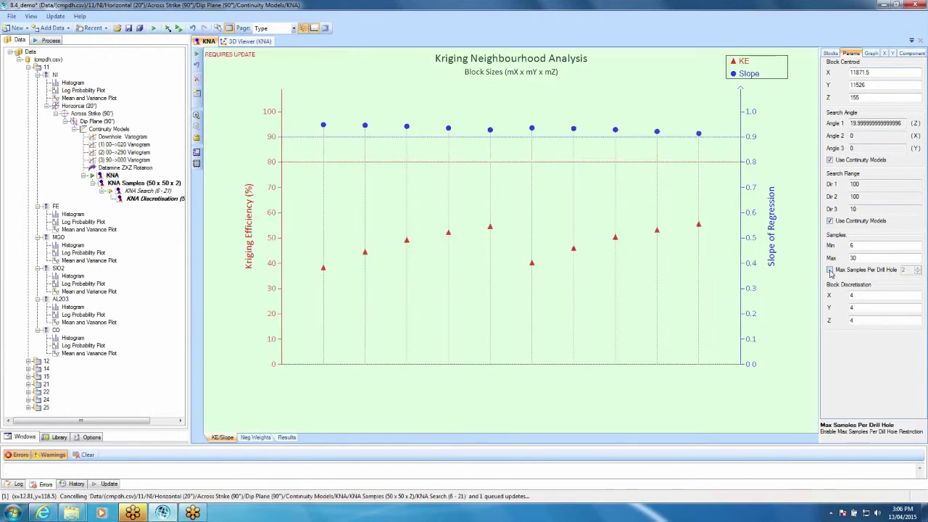
{"action": "left_click", "coordinate": [168, 28]}
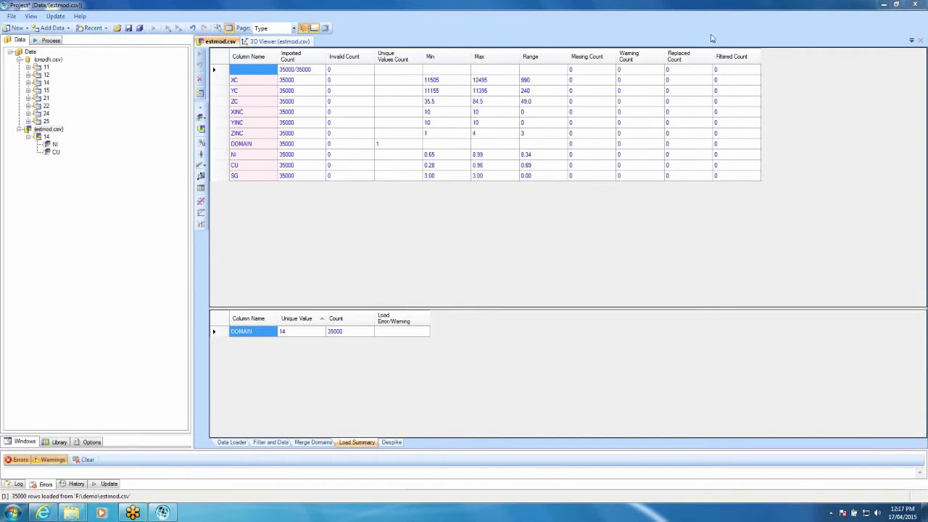
Step: Add a Grade Tonnage Curve to the NI variable of domain 14 in the estmod.csv model
{"action": "left_click", "coordinate": [839, 5]}
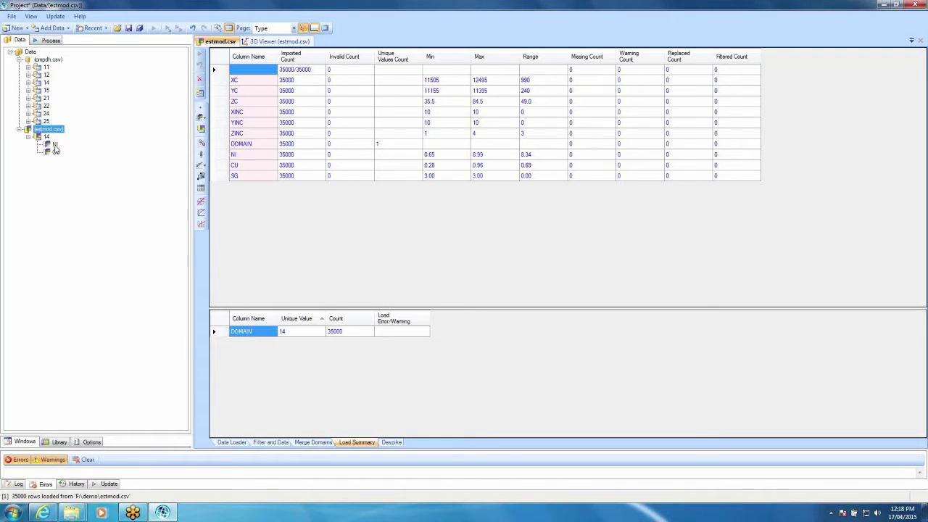
{"action": "left_click", "coordinate": [55, 146]}
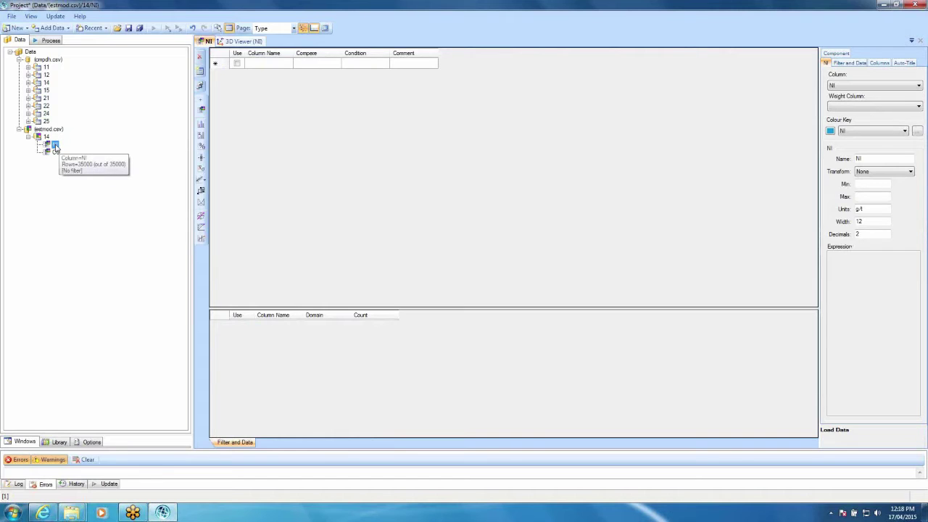
{"action": "right_click", "coordinate": [55, 147]}
{"action": "mouse_move", "coordinate": [78, 150]}
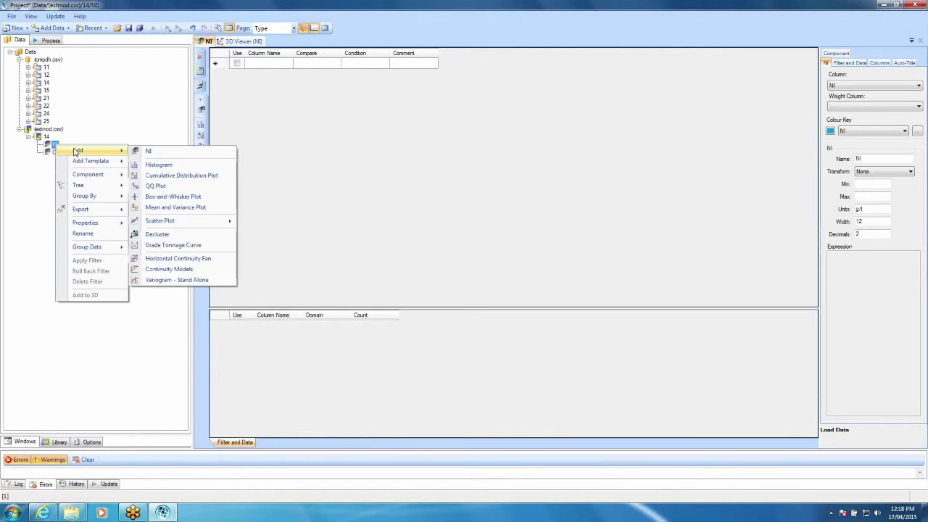
{"action": "left_click", "coordinate": [158, 245]}
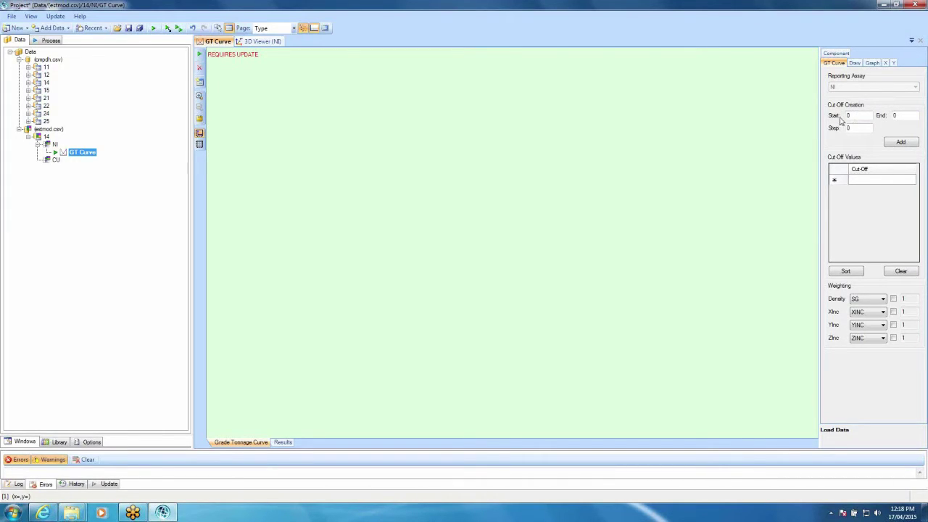
Step: Create the curve's cut-off values from 0 to 2 with a step of 0.1
{"action": "left_click", "coordinate": [850, 116]}
{"action": "left_click", "coordinate": [899, 116]}
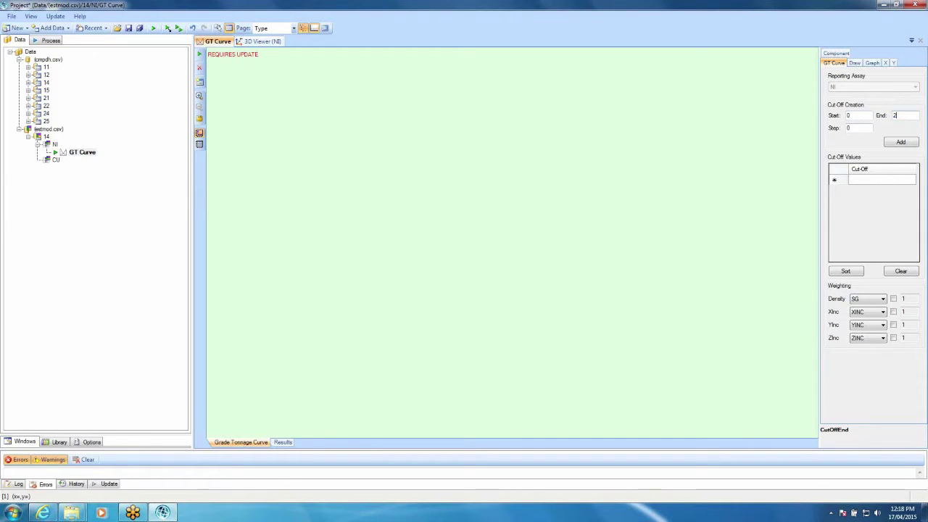
{"action": "left_click", "coordinate": [852, 128]}
{"action": "type", "text": "0.1"}
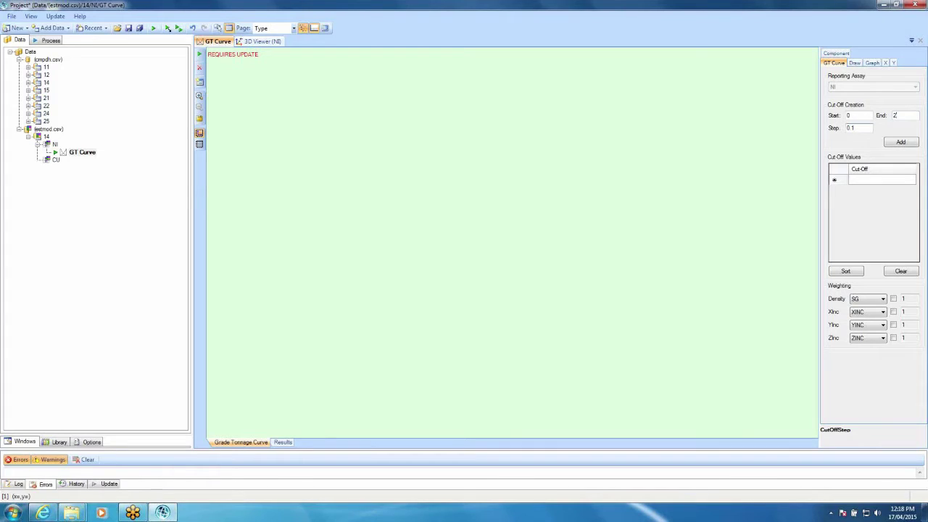
{"action": "left_click", "coordinate": [898, 144]}
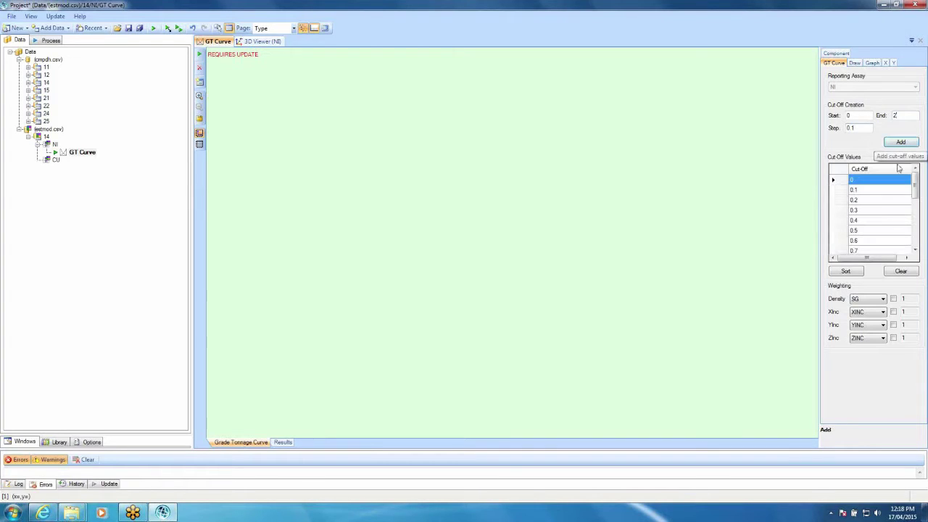
{"action": "mouse_move", "coordinate": [914, 185]}
{"action": "left_mouse_down"}
{"action": "mouse_move", "coordinate": [916, 213]}
{"action": "mouse_move", "coordinate": [916, 187]}
{"action": "left_mouse_up"}
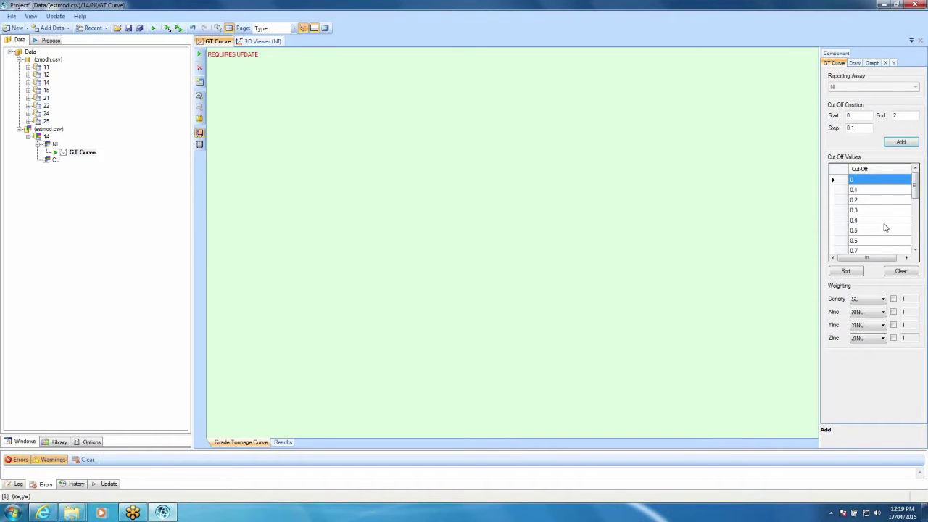
Step: Check the columns available for the density and X block size weighting, keeping SG and XINC
{"action": "left_click", "coordinate": [884, 299]}
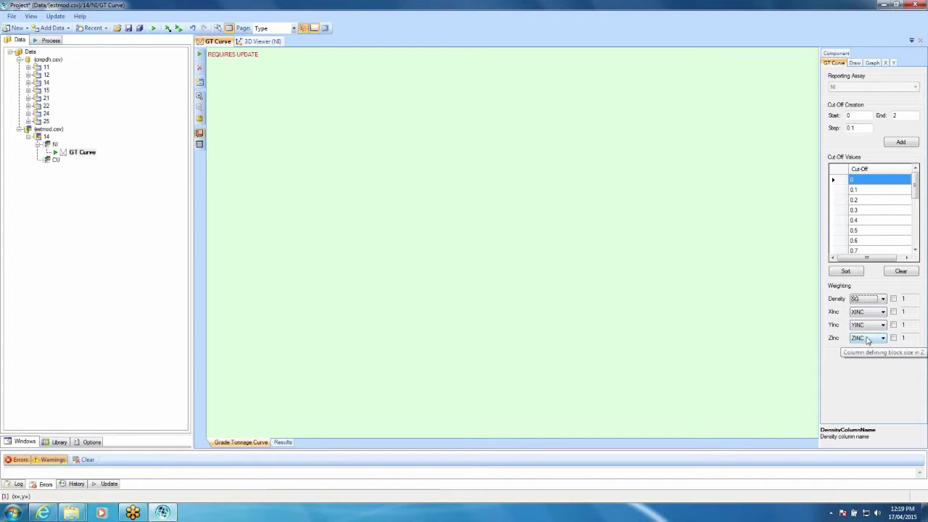
{"action": "left_click", "coordinate": [882, 300]}
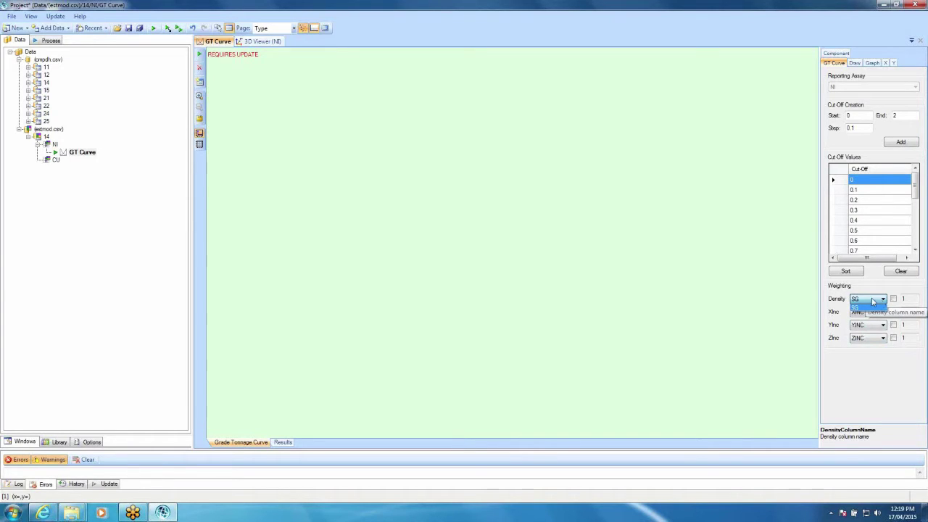
{"action": "left_click", "coordinate": [884, 301]}
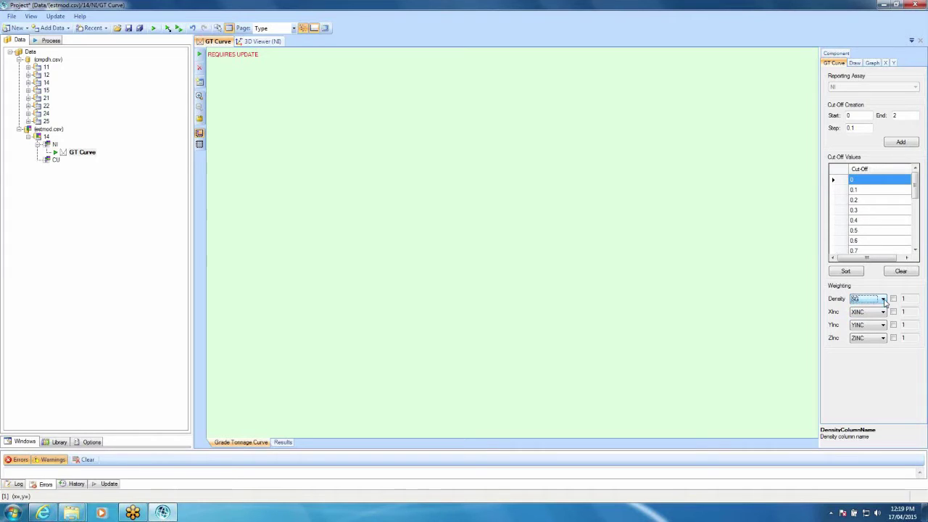
{"action": "left_click", "coordinate": [884, 300]}
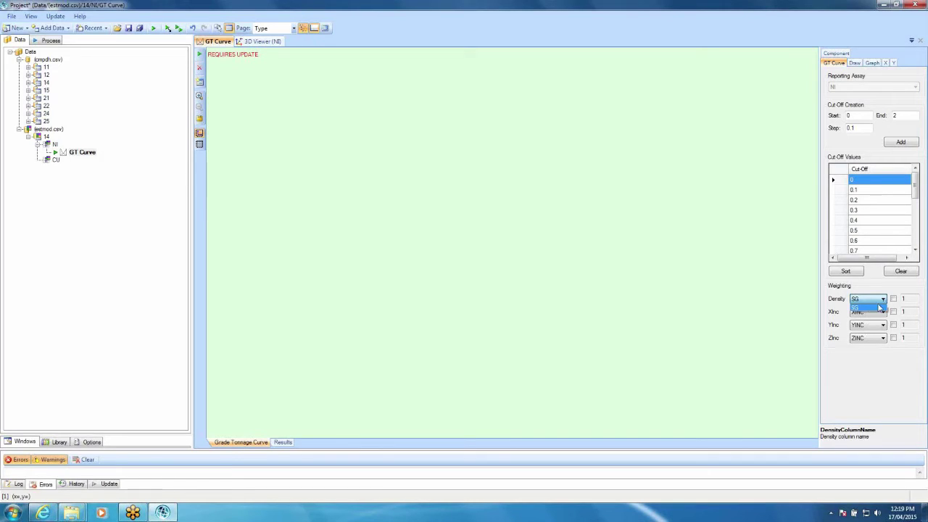
{"action": "left_click", "coordinate": [880, 305]}
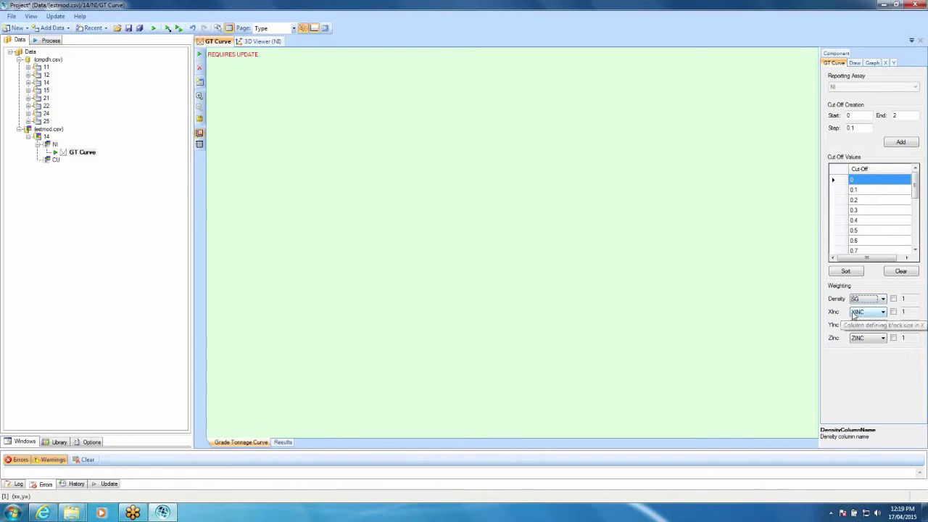
{"action": "left_click", "coordinate": [878, 313]}
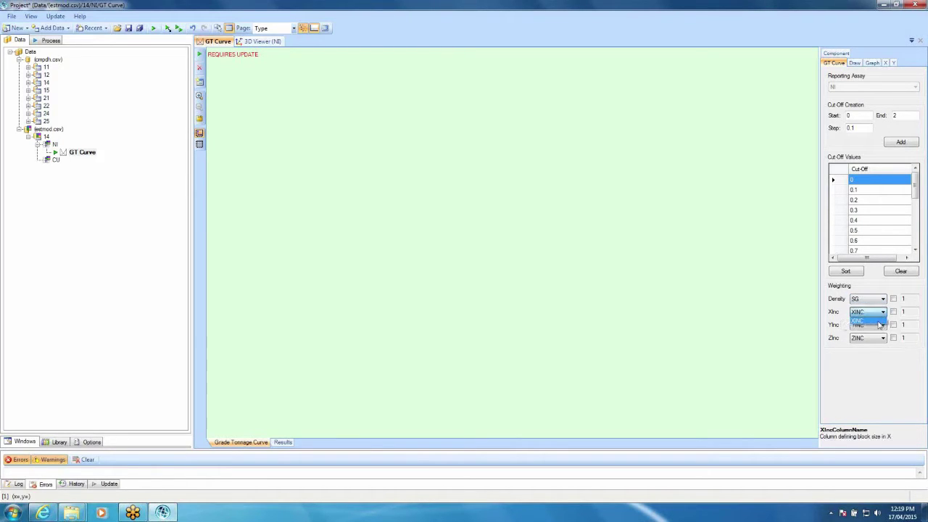
{"action": "left_click", "coordinate": [880, 314]}
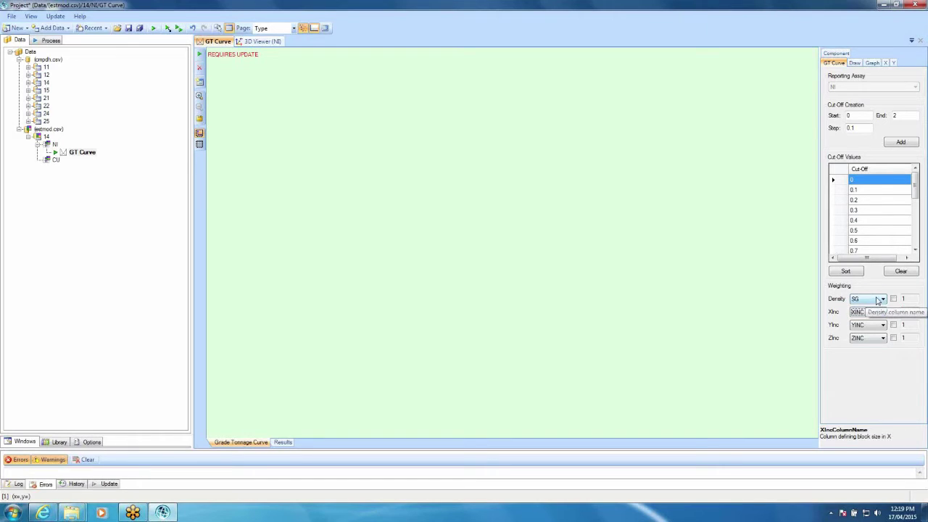
Step: Try a custom density override of 2.8 and return the density weighting to the SG column
{"action": "left_click", "coordinate": [893, 299]}
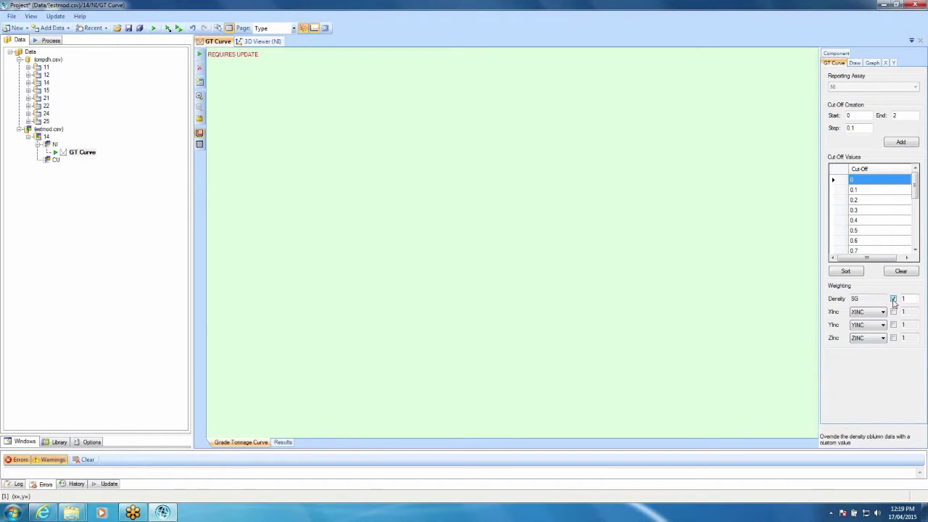
{"action": "double_click", "coordinate": [906, 299]}
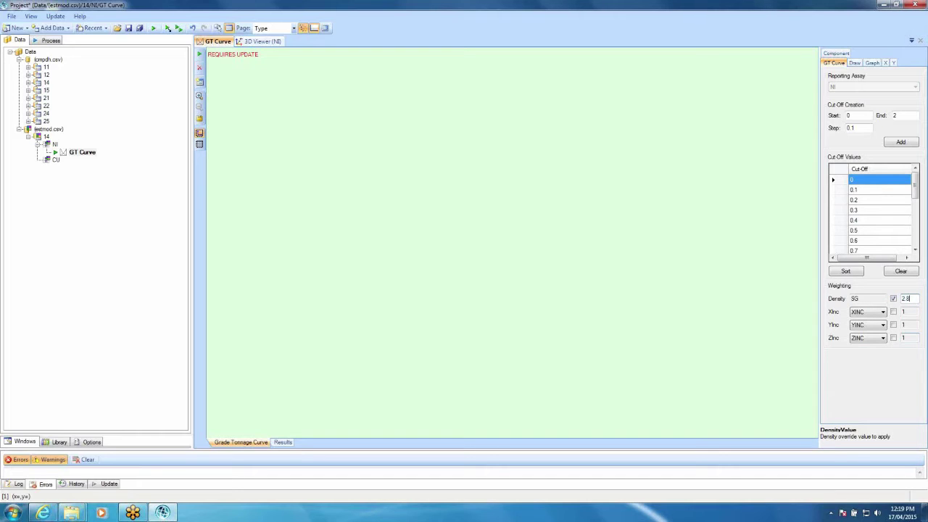
{"action": "left_click", "coordinate": [915, 313]}
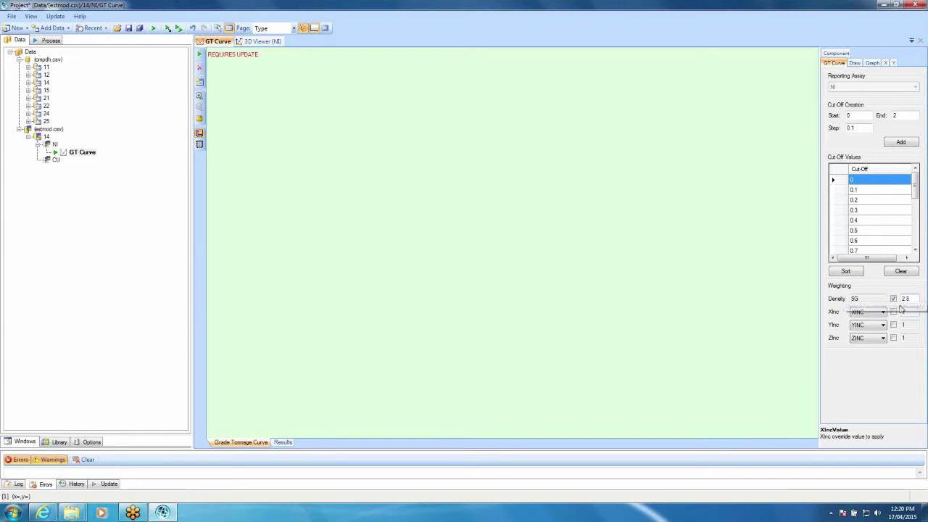
{"action": "left_click", "coordinate": [894, 299]}
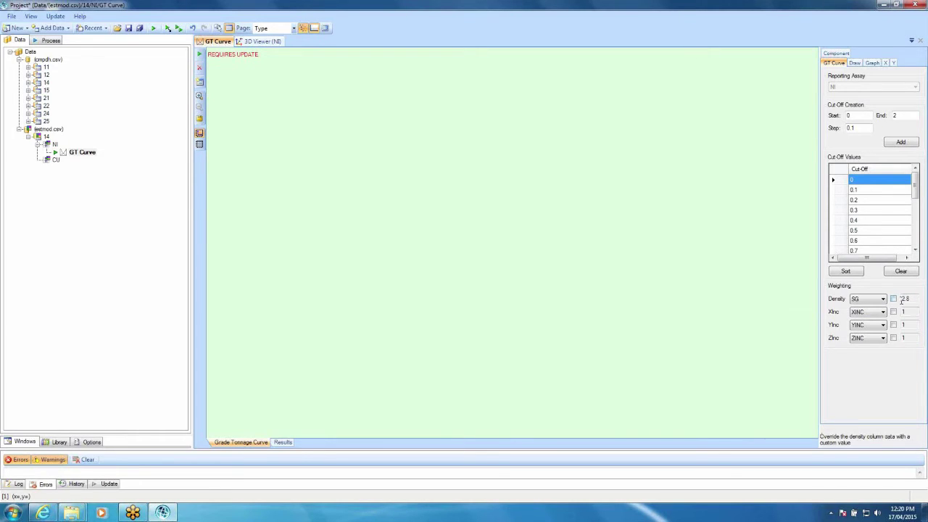
{"action": "left_click", "coordinate": [902, 302]}
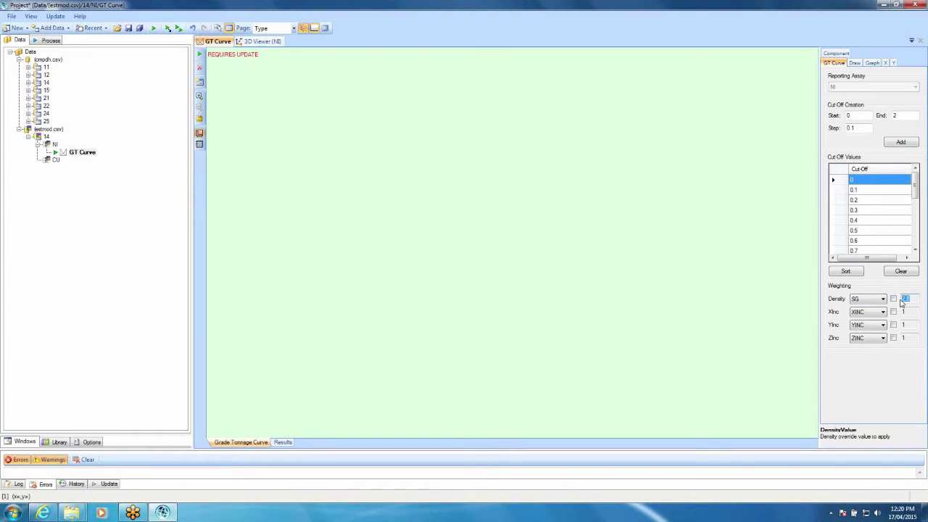
{"action": "left_click", "coordinate": [910, 302]}
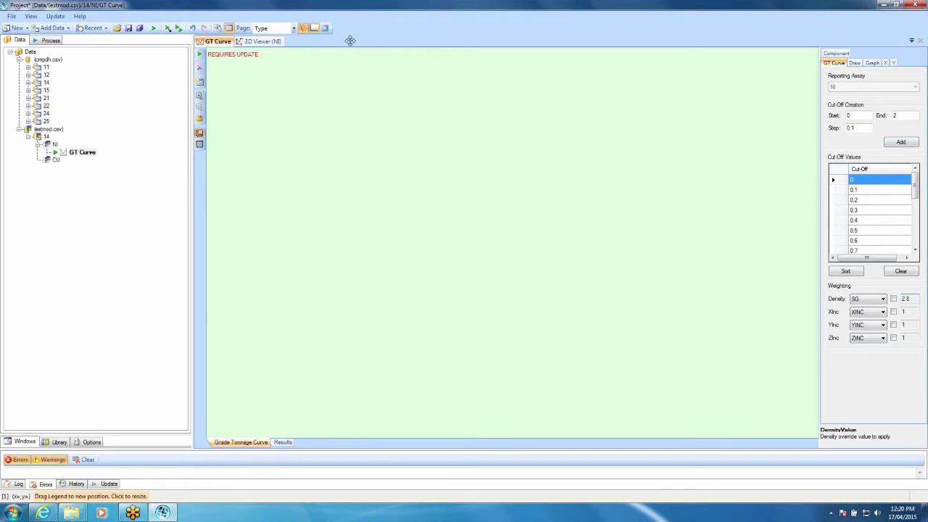
Step: Calculate the NI grade tonnage curve and copy the graph to the clipboard
{"action": "left_click", "coordinate": [200, 56]}
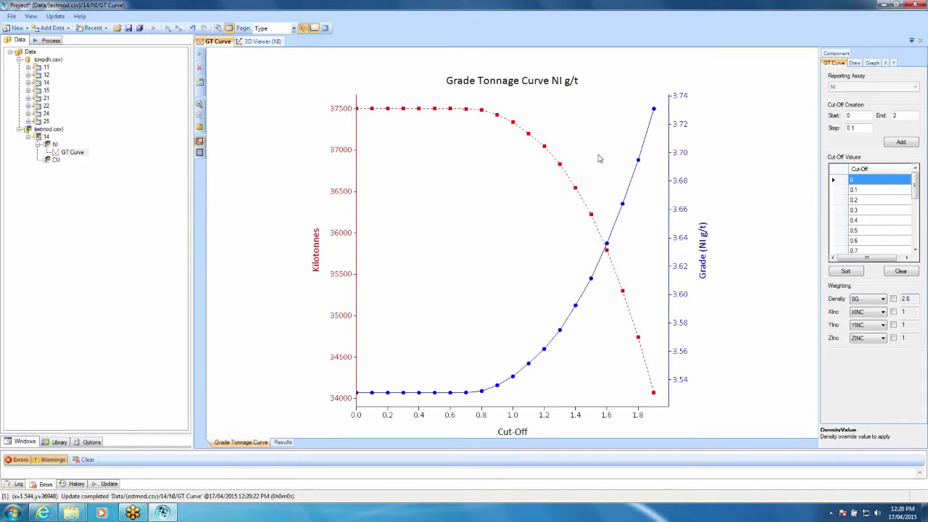
{"action": "right_click", "coordinate": [599, 158]}
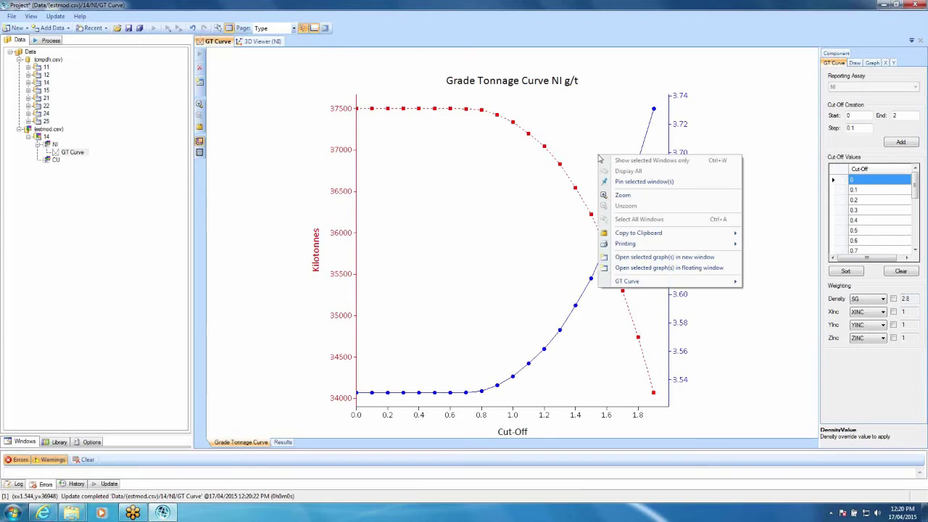
{"action": "mouse_move", "coordinate": [639, 235]}
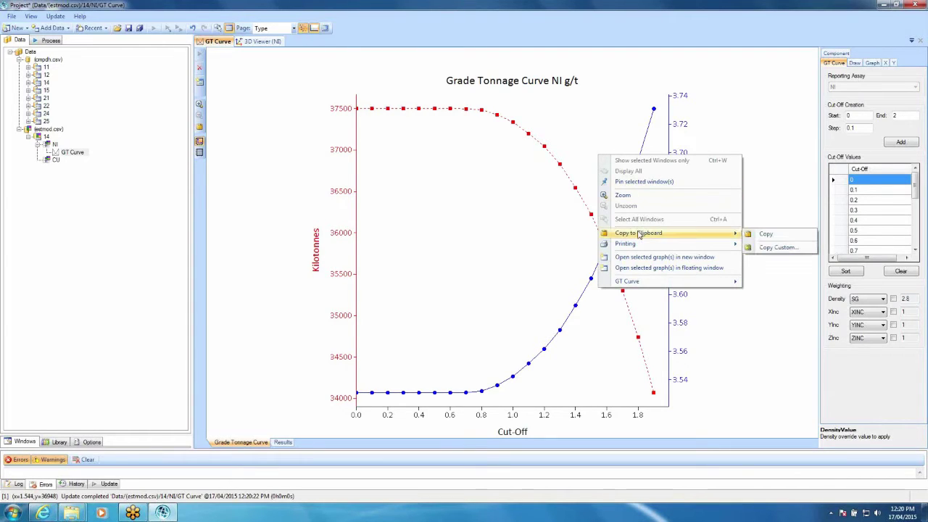
{"action": "left_click", "coordinate": [760, 234]}
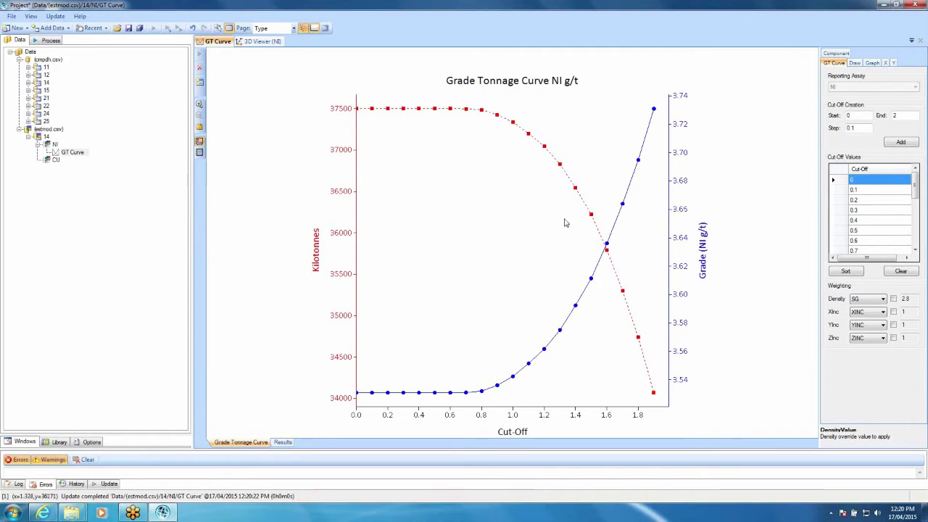
Step: View the NI curve's results table and open its CSV export dialog, cancelling without saving a file
{"action": "left_click", "coordinate": [281, 442]}
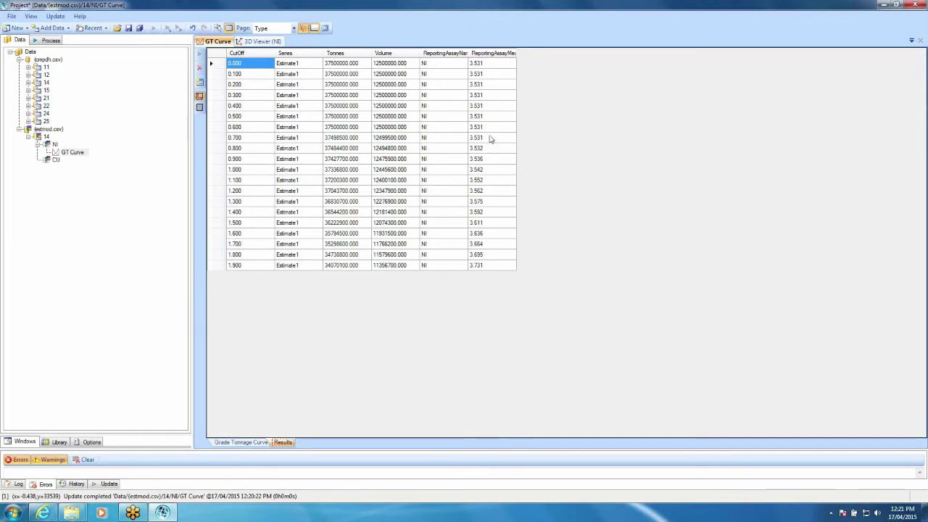
{"action": "right_click", "coordinate": [451, 213]}
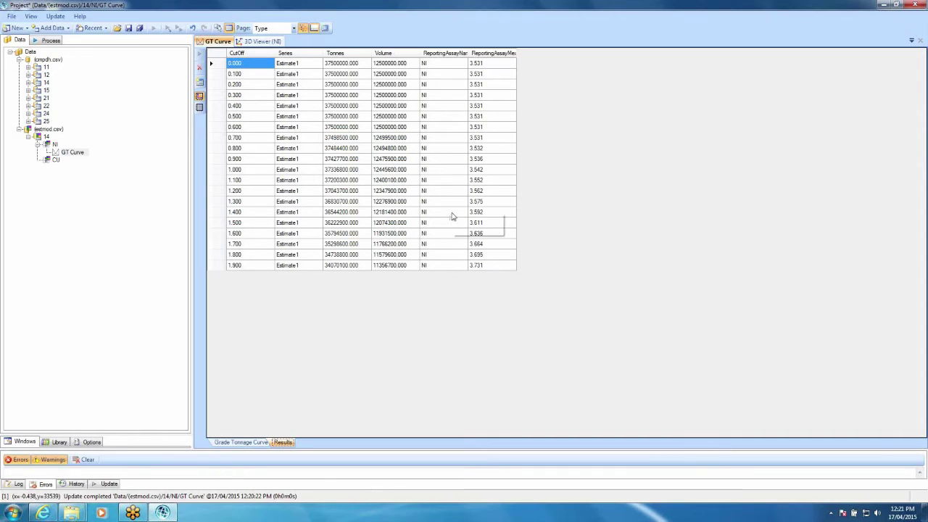
{"action": "mouse_move", "coordinate": [471, 220]}
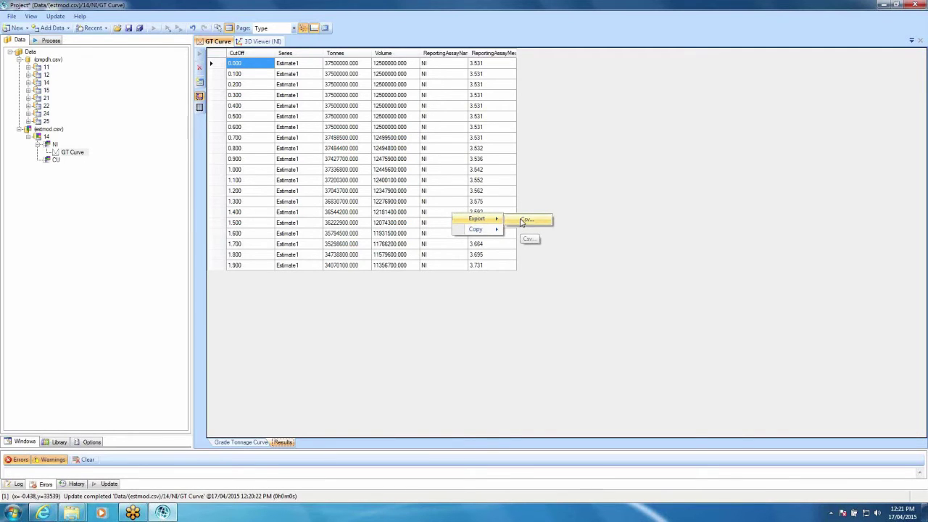
{"action": "left_click", "coordinate": [523, 219]}
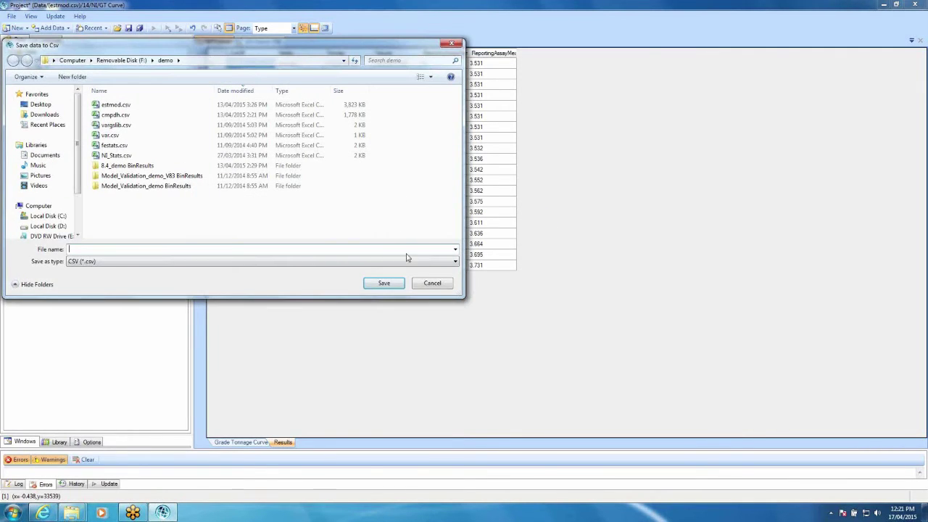
{"action": "left_click", "coordinate": [432, 284]}
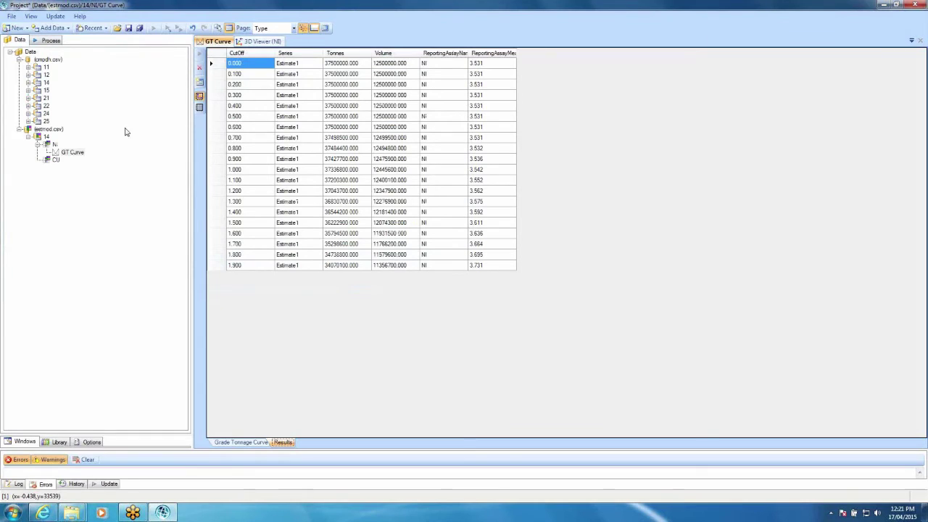
Step: Add a Grade Tonnage Curve to the CU variable of domain 14 in the estmod.csv model
{"action": "left_click", "coordinate": [41, 146]}
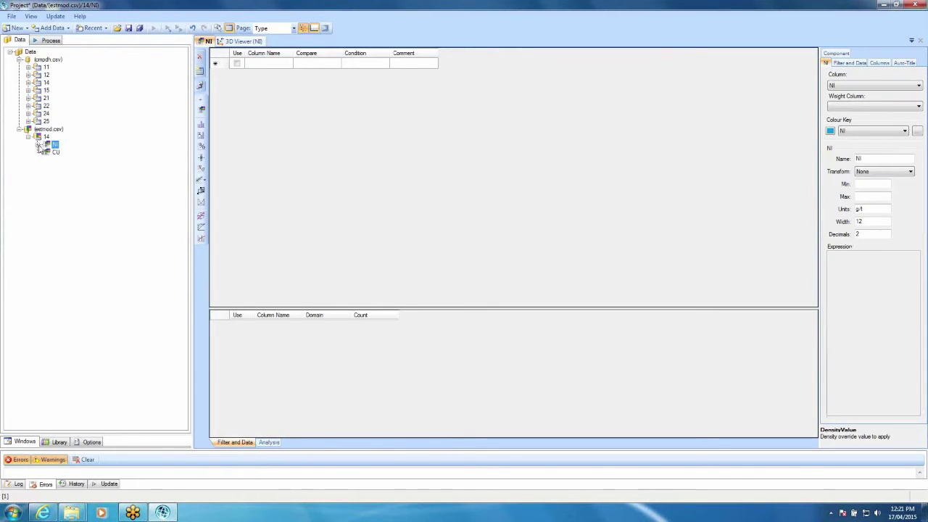
{"action": "left_click", "coordinate": [38, 145]}
{"action": "left_click", "coordinate": [51, 160]}
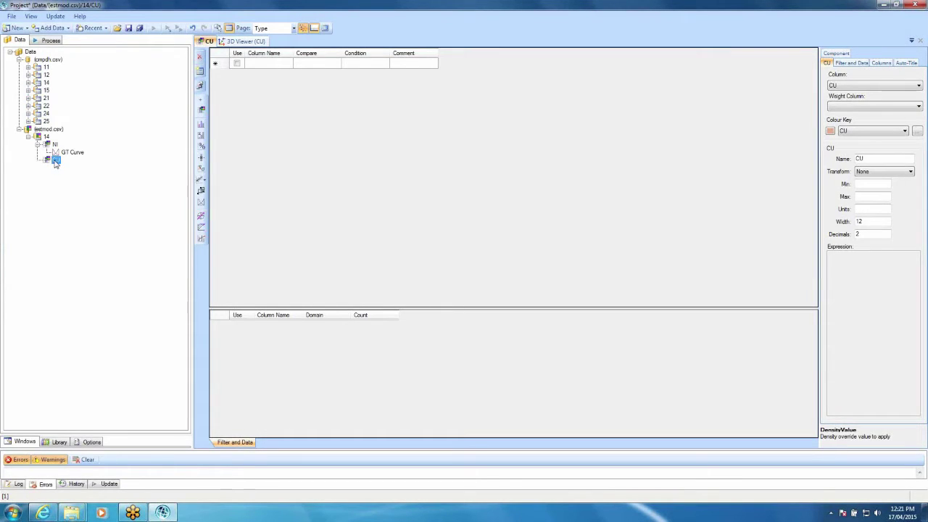
{"action": "right_click", "coordinate": [55, 162]}
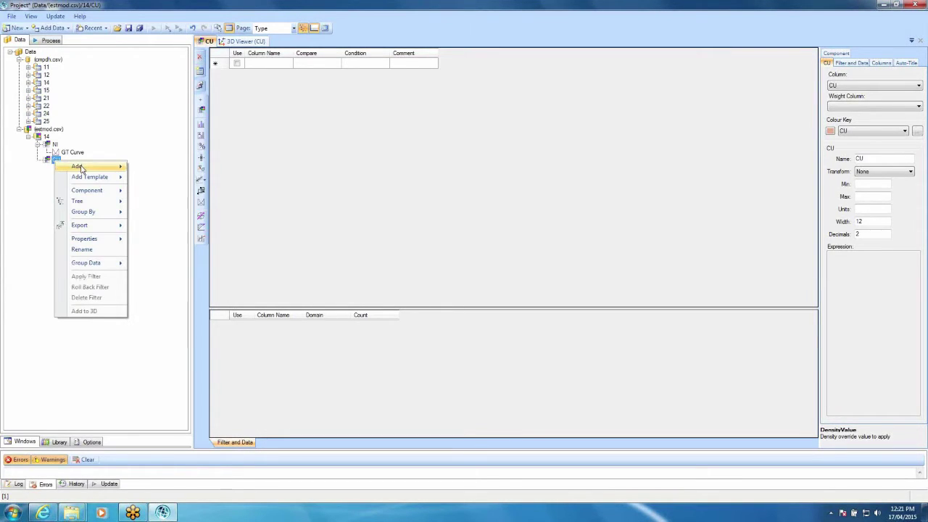
{"action": "mouse_move", "coordinate": [80, 167]}
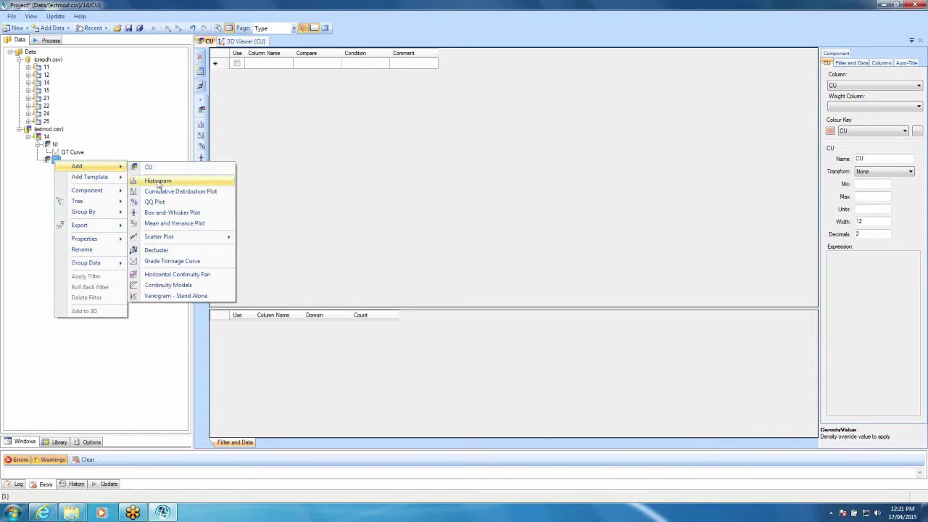
{"action": "left_click", "coordinate": [162, 262]}
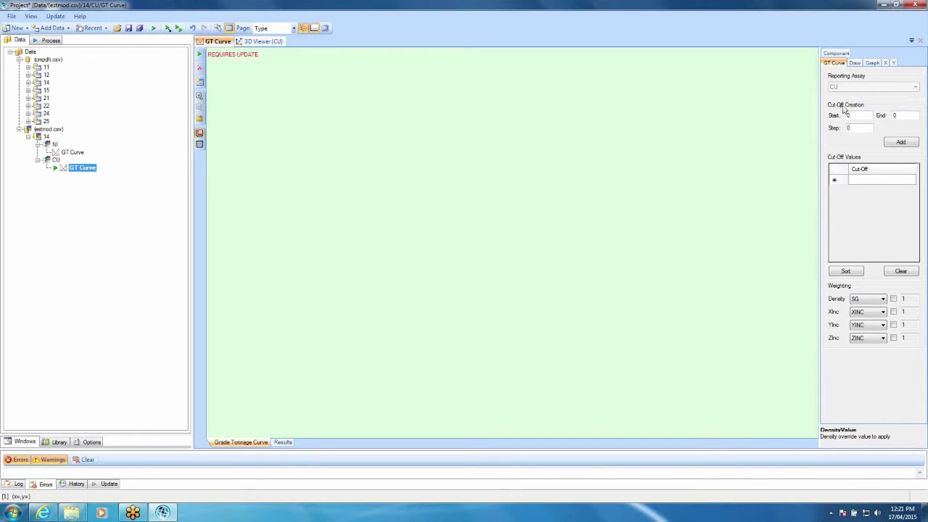
Step: Calculate the CU curve for cut-offs from 0 to 1 with a step of 0.05 and show its results table
{"action": "left_click", "coordinate": [899, 115]}
{"action": "type", "text": "1"}
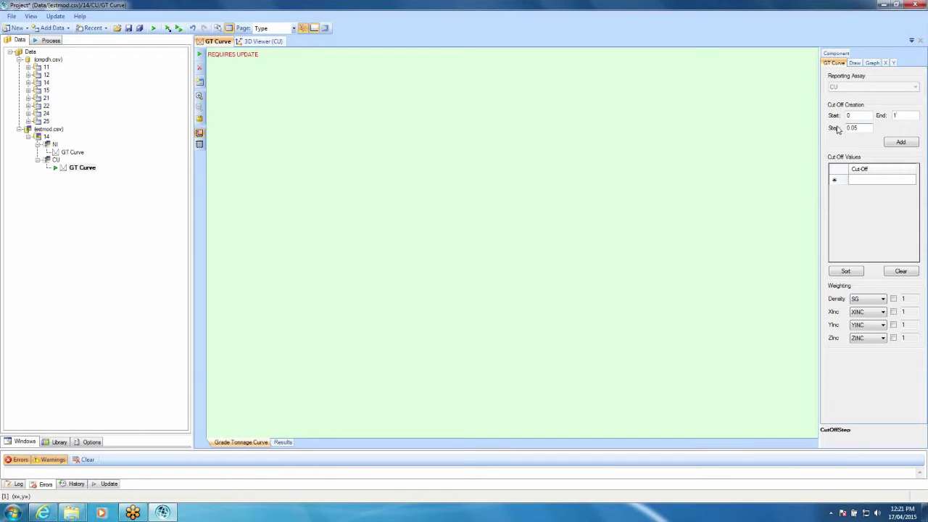
{"action": "left_click", "coordinate": [900, 143]}
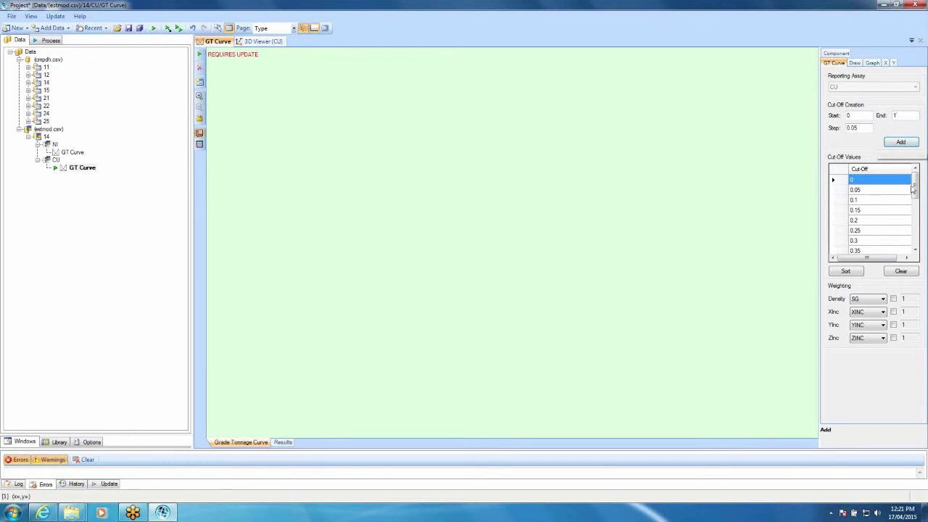
{"action": "mouse_move", "coordinate": [913, 183]}
{"action": "left_mouse_down"}
{"action": "mouse_move", "coordinate": [914, 220]}
{"action": "mouse_move", "coordinate": [915, 183]}
{"action": "left_mouse_up"}
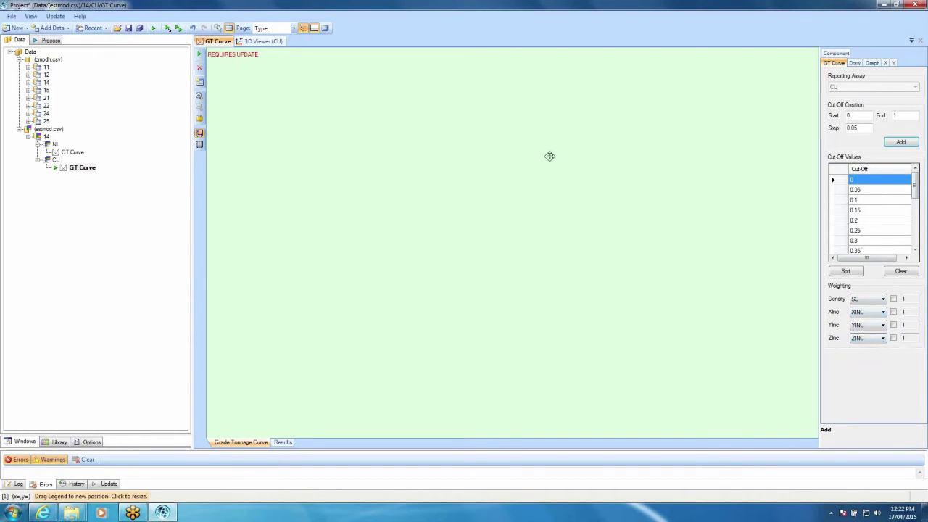
{"action": "left_click", "coordinate": [200, 56]}
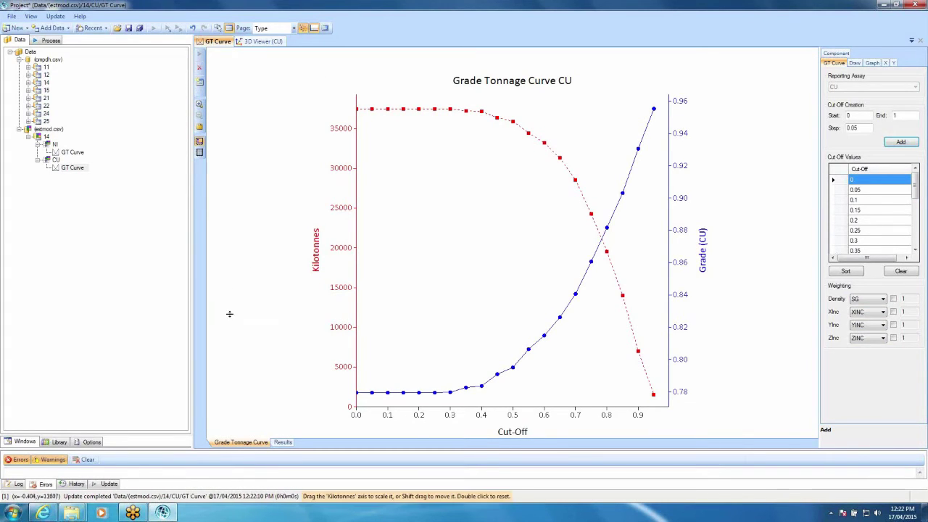
{"action": "left_click", "coordinate": [281, 442]}
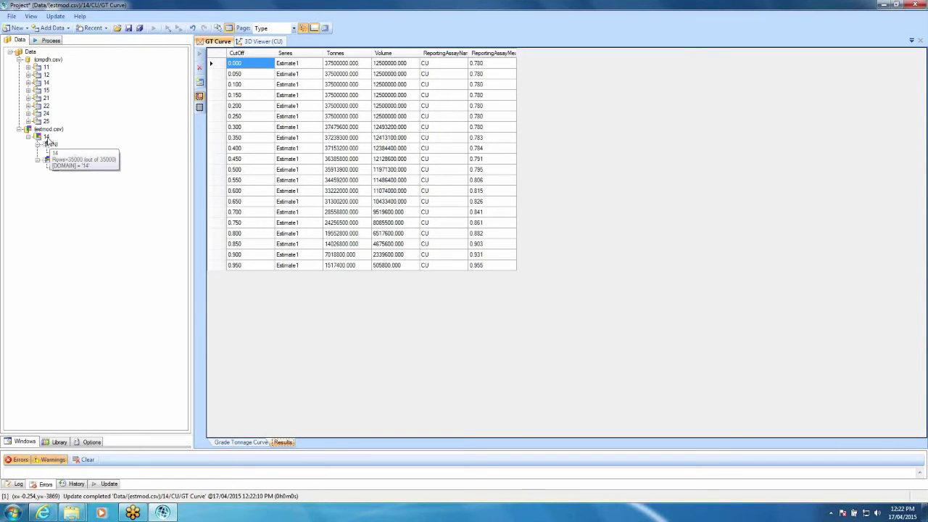
Step: Add a Grade Tonnage Curve directly under domain 14 of the estmod.csv model
{"action": "left_click", "coordinate": [46, 137]}
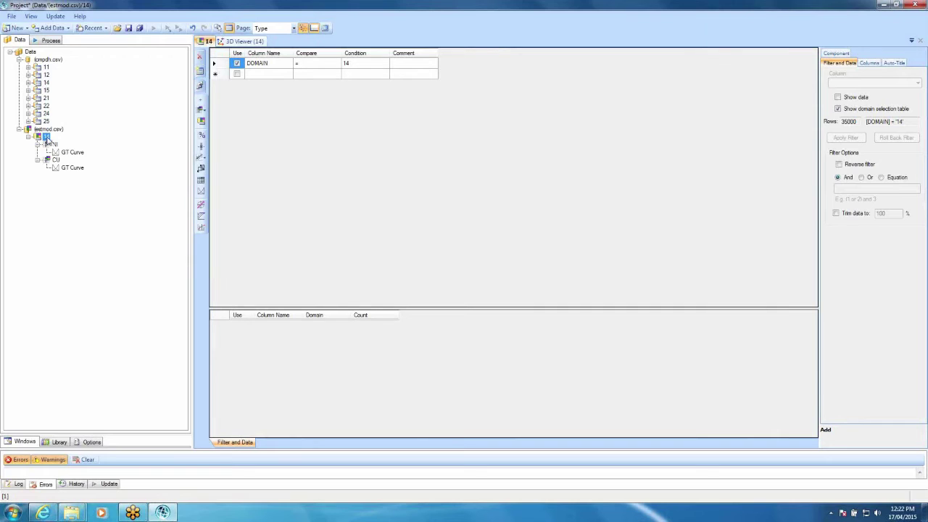
{"action": "mouse_move", "coordinate": [45, 140]}
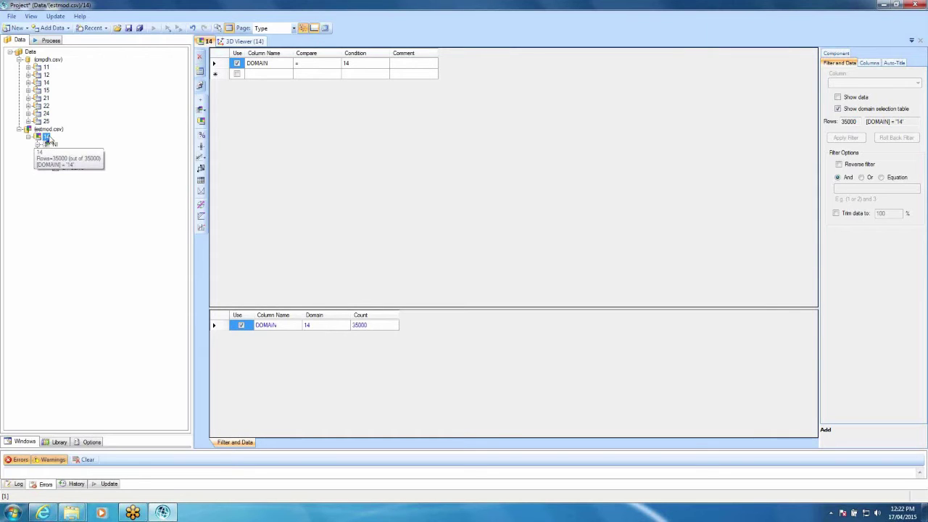
{"action": "right_click", "coordinate": [46, 138]}
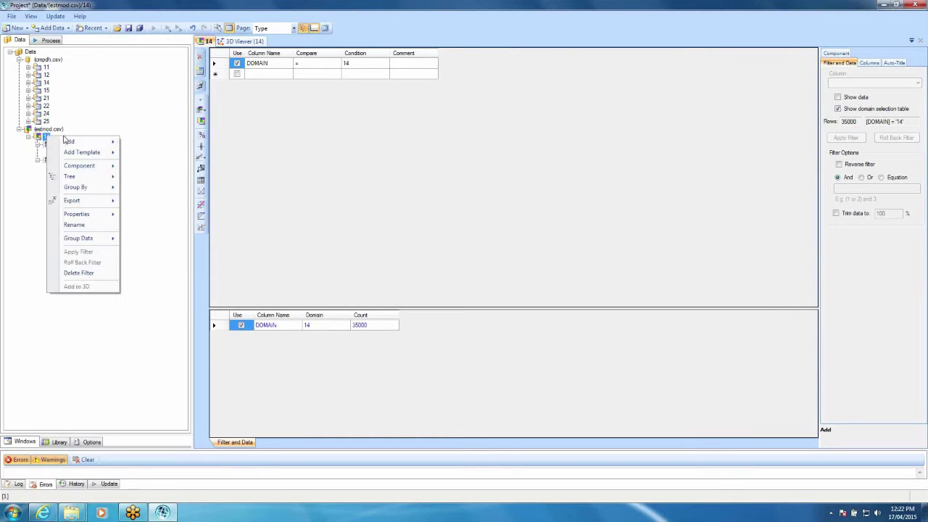
{"action": "mouse_move", "coordinate": [68, 141]}
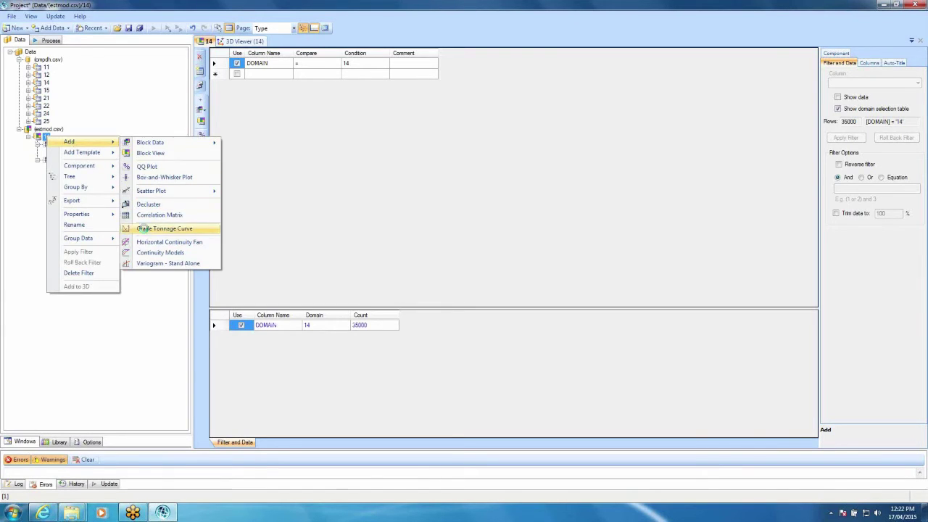
{"action": "left_click", "coordinate": [145, 229]}
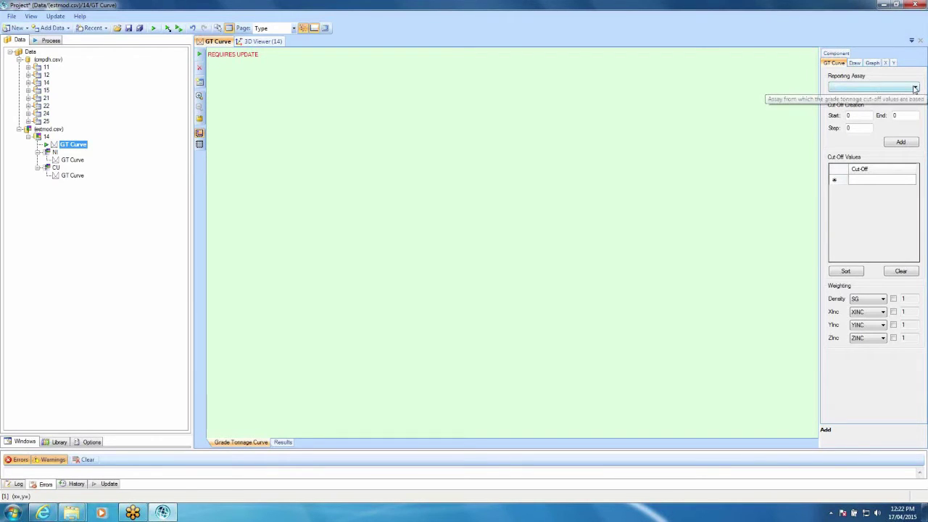
Step: Calculate the domain-level curve with NI as the reporting assay and cut-offs from 0 to 1 with a step of 0.1
{"action": "left_click", "coordinate": [916, 88]}
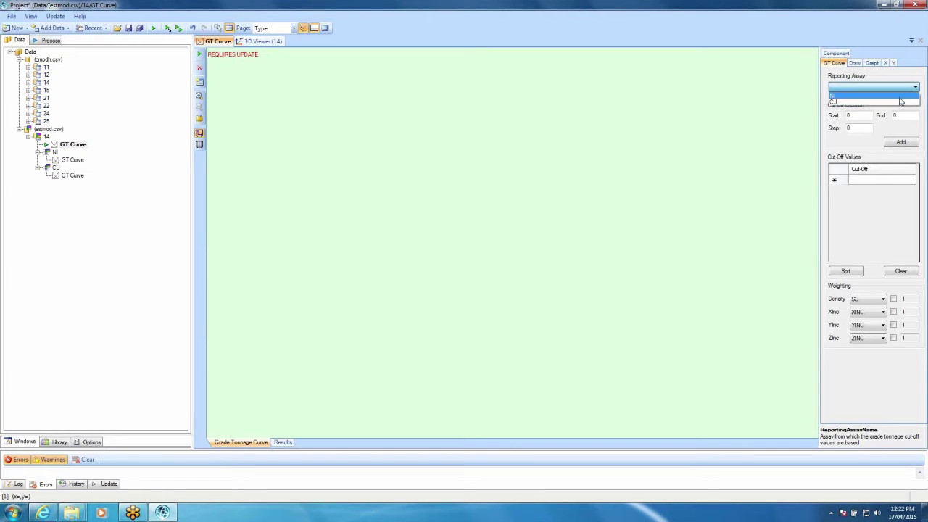
{"action": "left_click", "coordinate": [898, 96]}
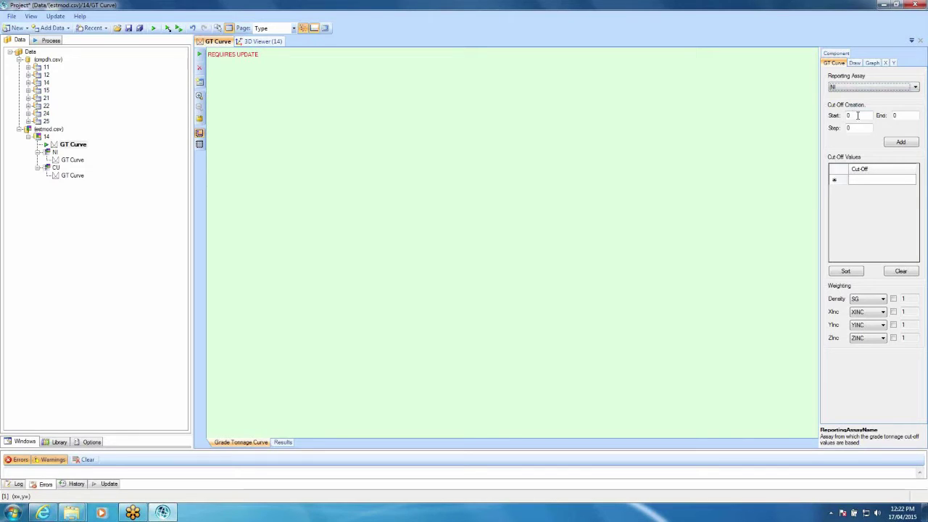
{"action": "left_click", "coordinate": [896, 115]}
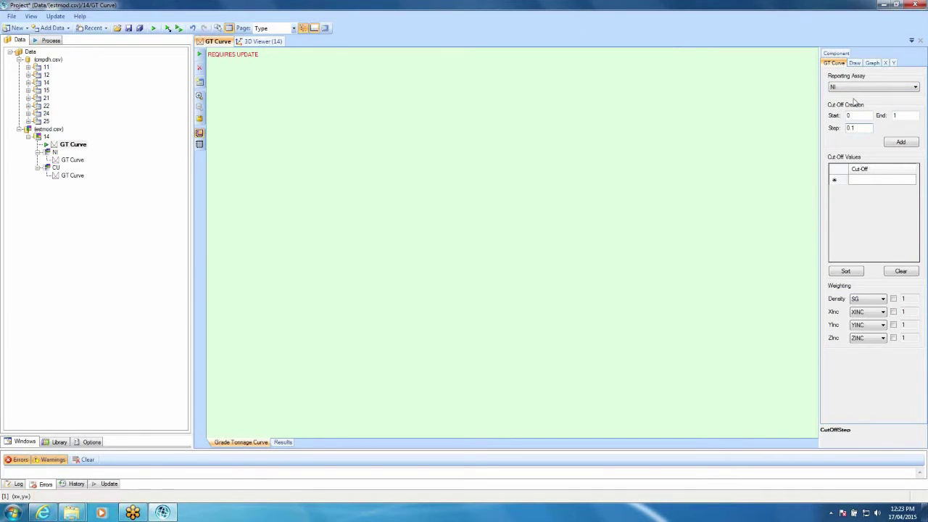
{"action": "left_click", "coordinate": [901, 143]}
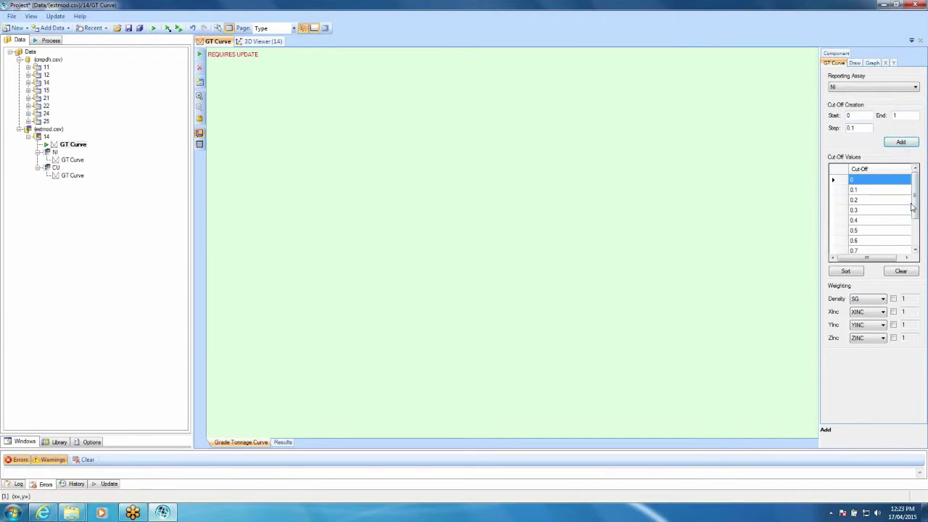
{"action": "scroll", "coordinate": [916, 208], "scroll_direction": "down", "scroll_amount": 1}
{"action": "scroll", "coordinate": [915, 208], "scroll_direction": "up", "scroll_amount": 1}
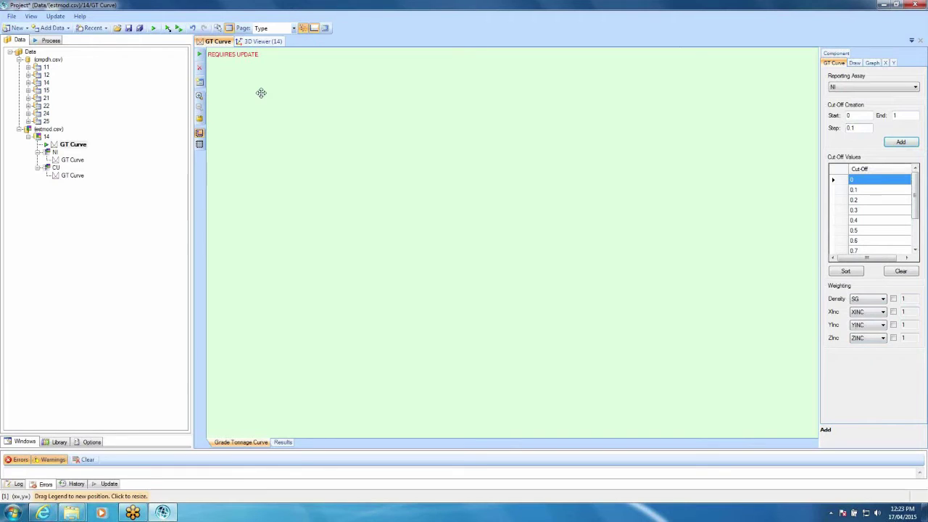
{"action": "left_click", "coordinate": [200, 56]}
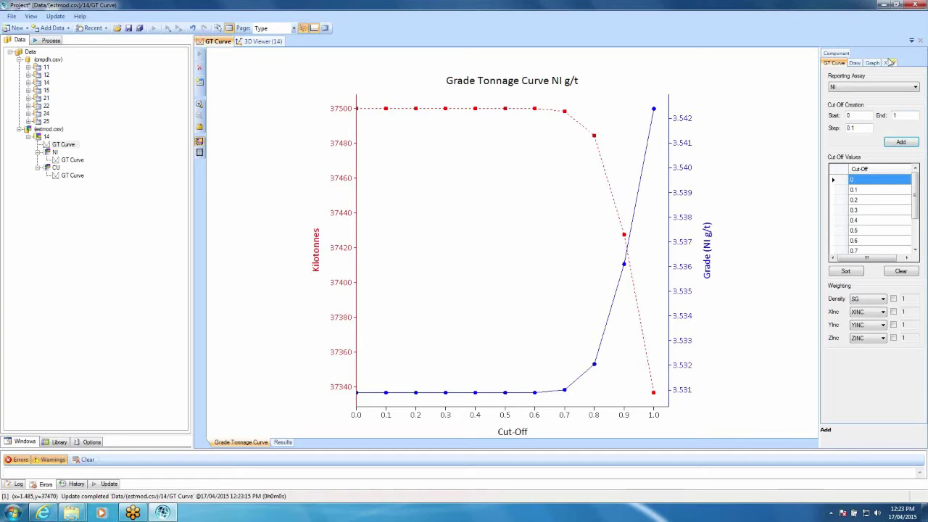
Step: Change the assay shown on the domain-level curve to CU and view the curve's results table
{"action": "left_click", "coordinate": [855, 63]}
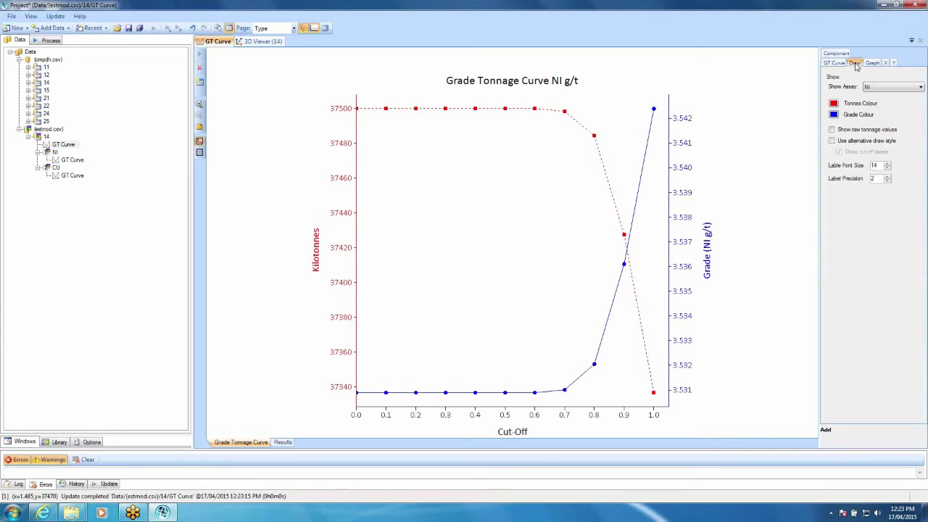
{"action": "left_click", "coordinate": [887, 88]}
{"action": "left_click", "coordinate": [847, 101]}
{"action": "left_click", "coordinate": [903, 89]}
{"action": "left_click", "coordinate": [921, 89]}
{"action": "left_click", "coordinate": [920, 89]}
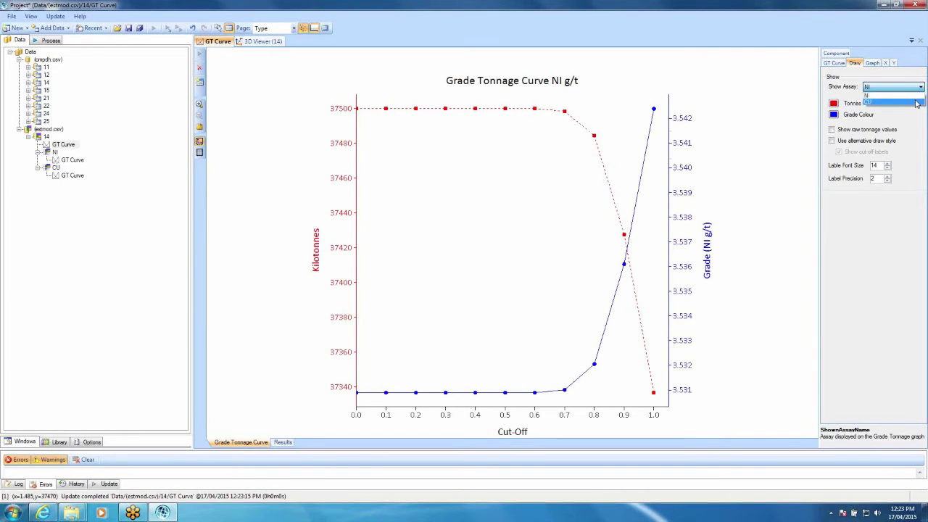
{"action": "left_click", "coordinate": [916, 104]}
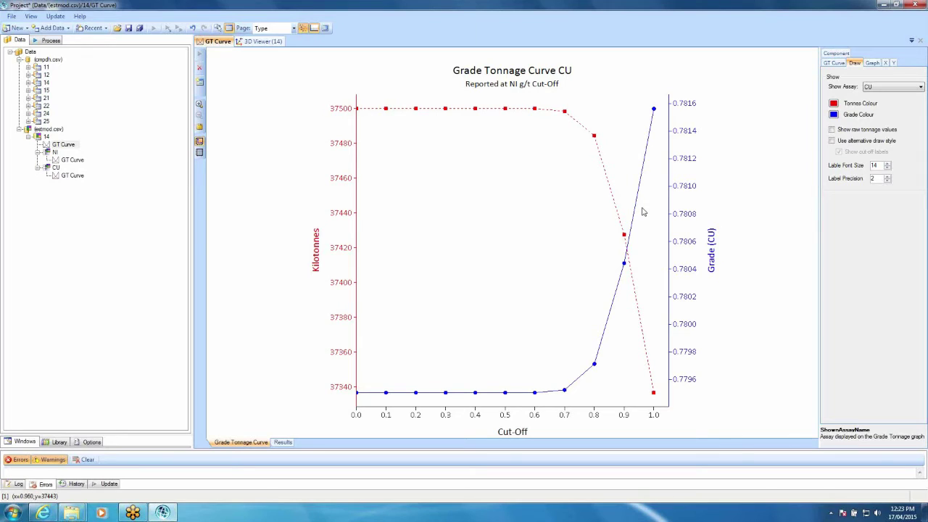
{"action": "left_click", "coordinate": [282, 442]}
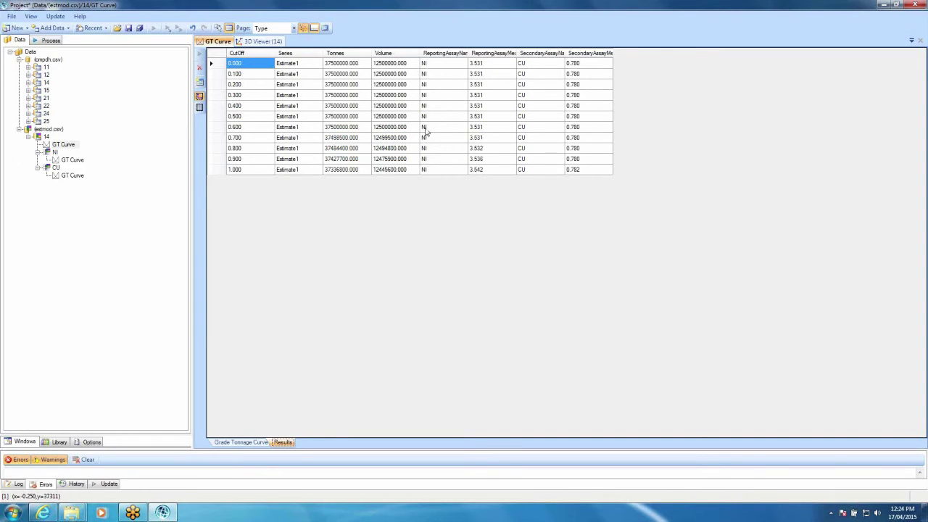
{"action": "left_click", "coordinate": [61, 145]}
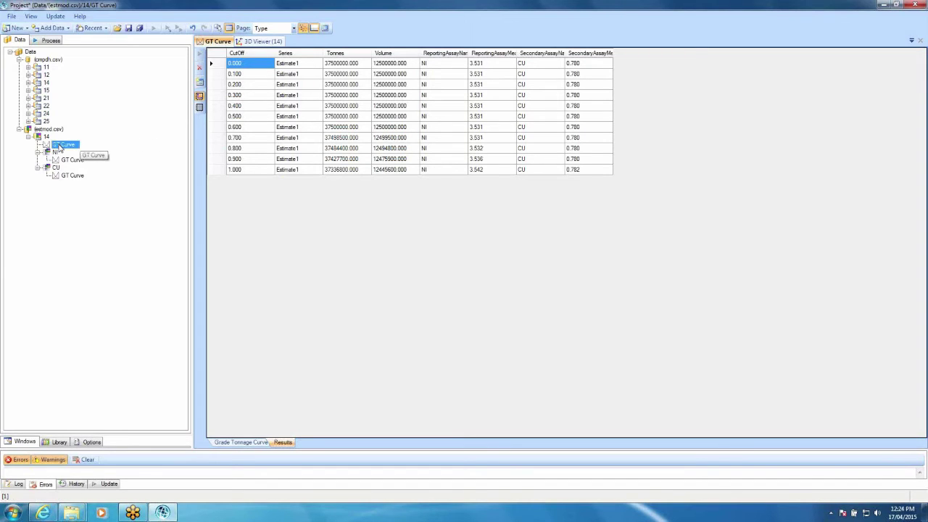
Step: Show the domain-level curve's graph, try rescaling its Cut-Off axis, and reset the axis
{"action": "left_click", "coordinate": [231, 444]}
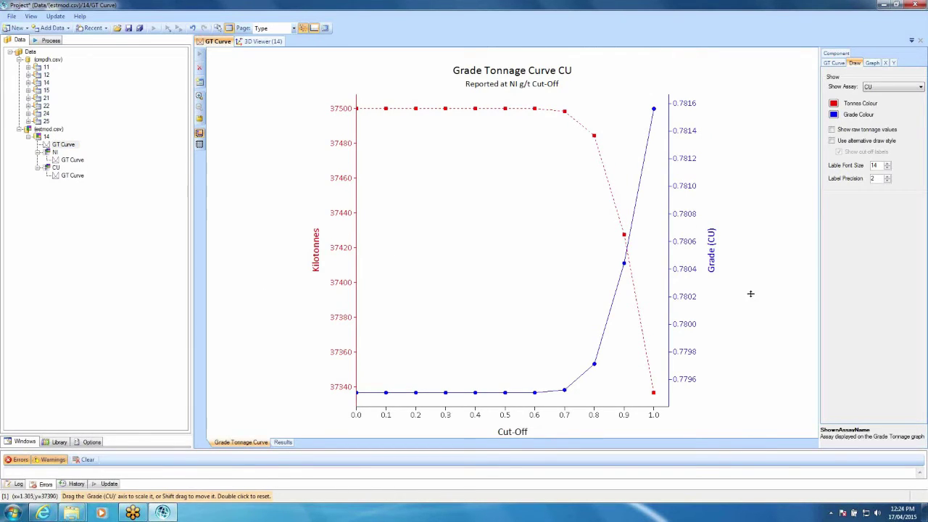
{"action": "left_click_drag", "start_coordinate": [388, 428], "coordinate": [393, 419]}
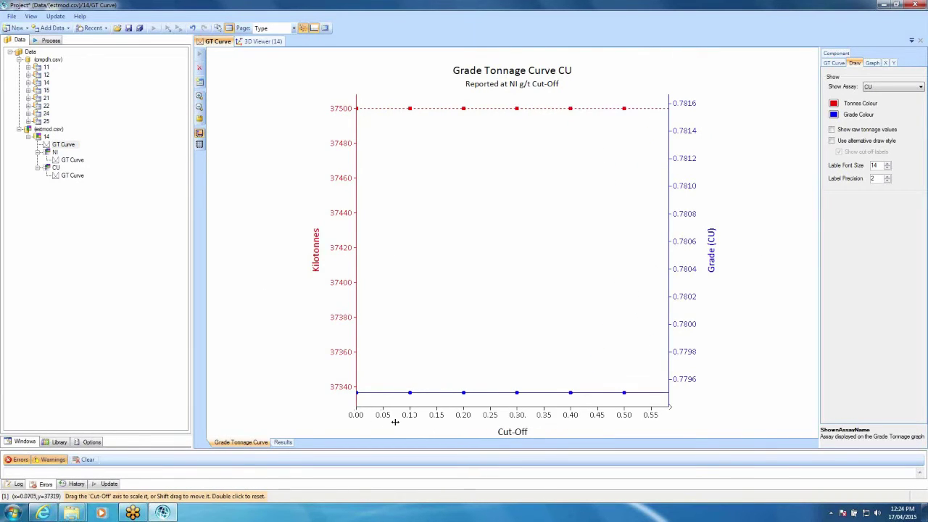
{"action": "double_click", "coordinate": [489, 415]}
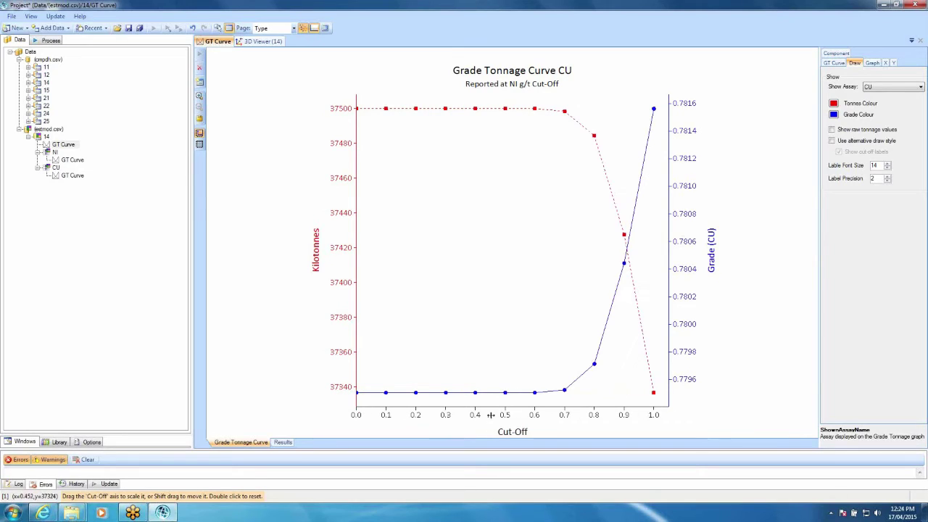
Step: View the domain-level curve in the alternative draw style with NI as the shown assay, and switch that style back off
{"action": "left_click", "coordinate": [832, 141]}
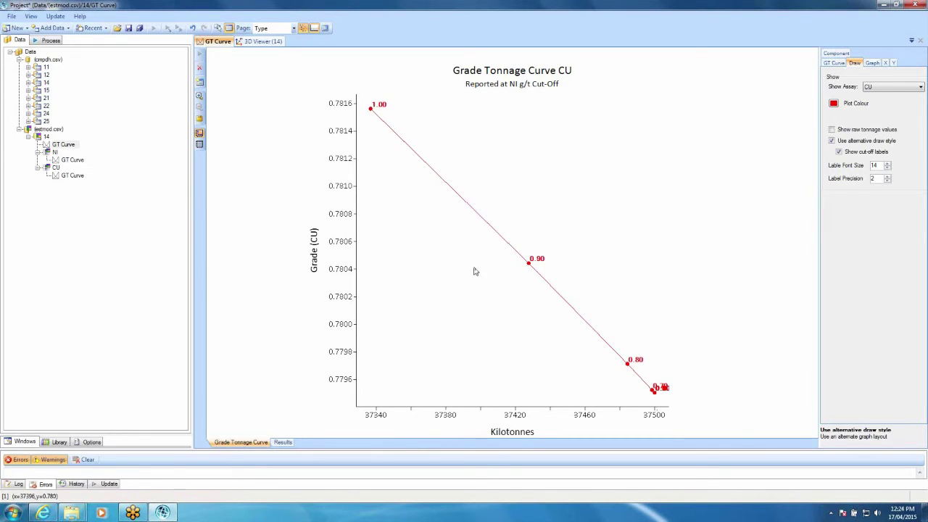
{"action": "left_click", "coordinate": [889, 88]}
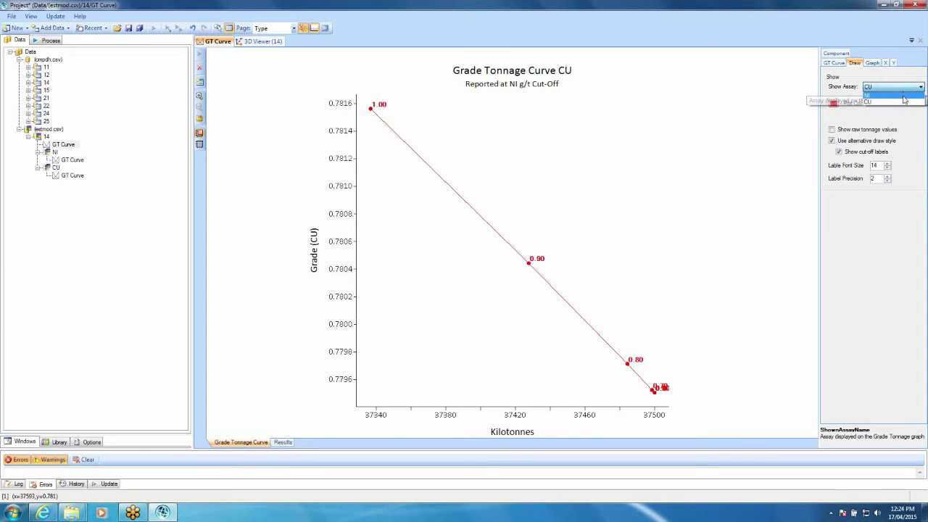
{"action": "left_click", "coordinate": [873, 97]}
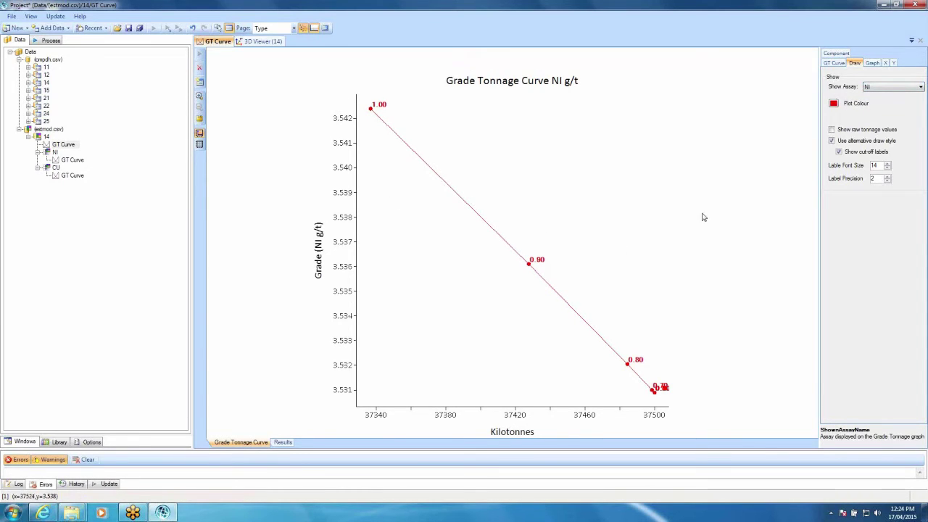
{"action": "left_click", "coordinate": [832, 141]}
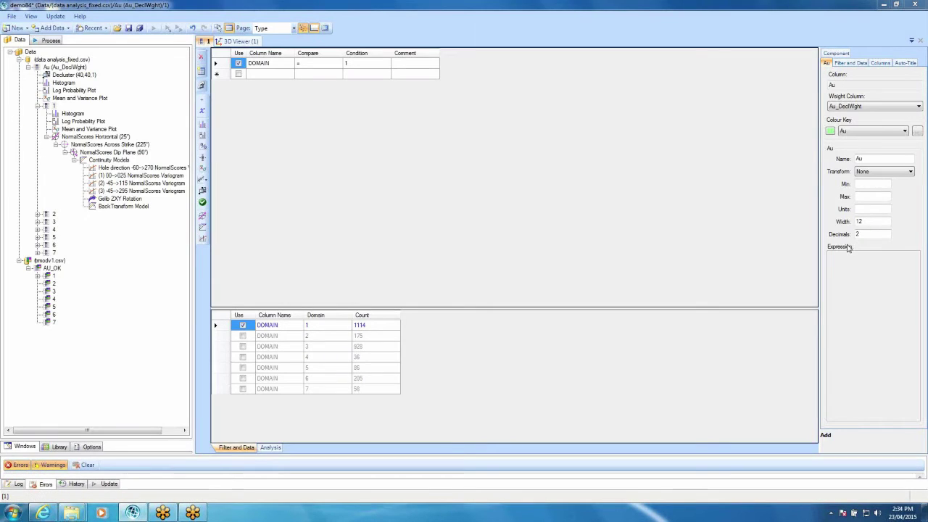
{"action": "left_click", "coordinate": [913, 26]}
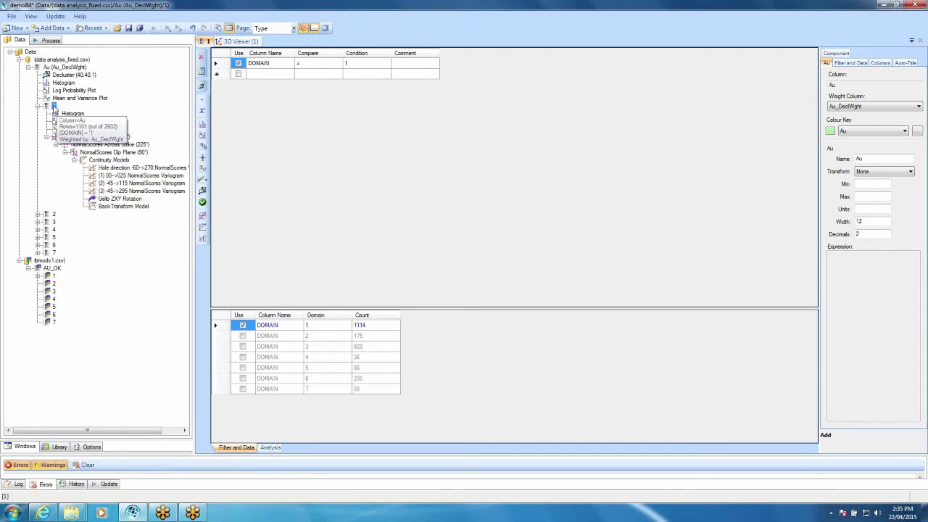
Step: Add a ModelValidation component under domain 1 of the Au data in data analysis_fixed.csv
{"action": "right_click", "coordinate": [53, 106]}
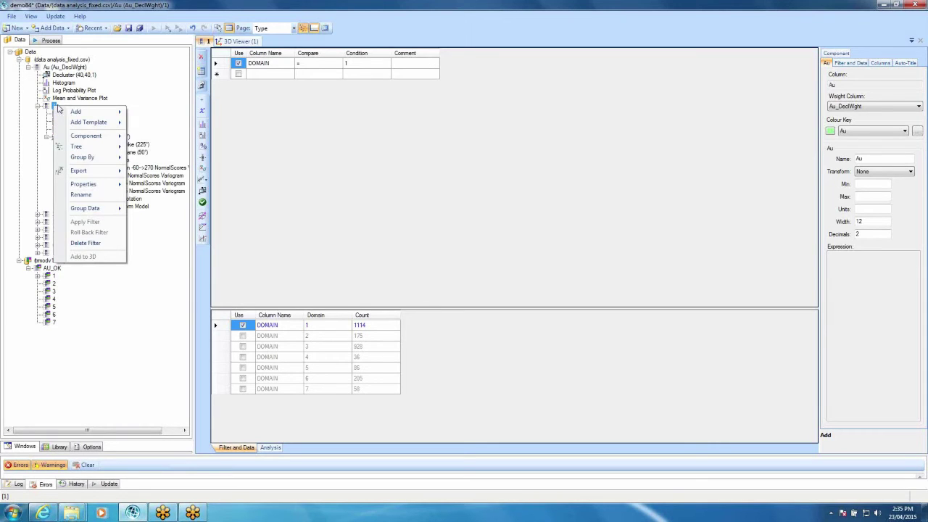
{"action": "mouse_move", "coordinate": [77, 114]}
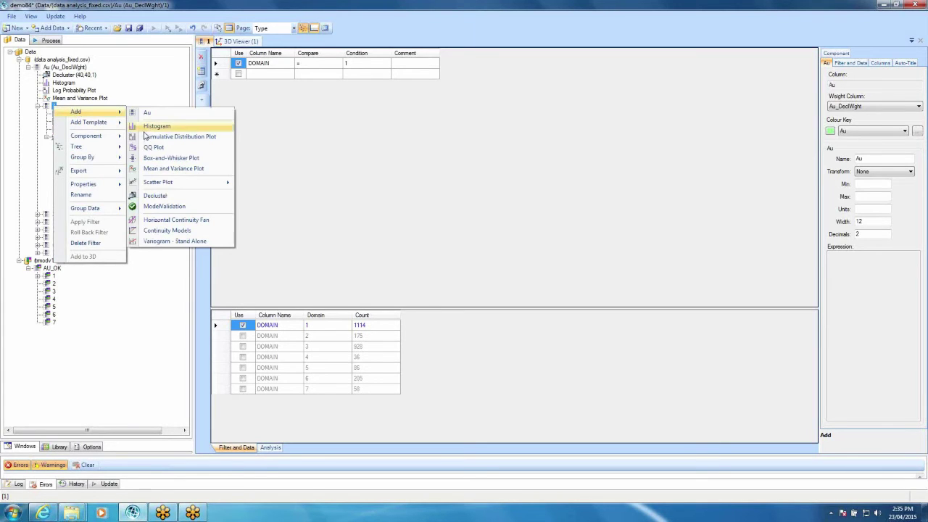
{"action": "left_click", "coordinate": [150, 207]}
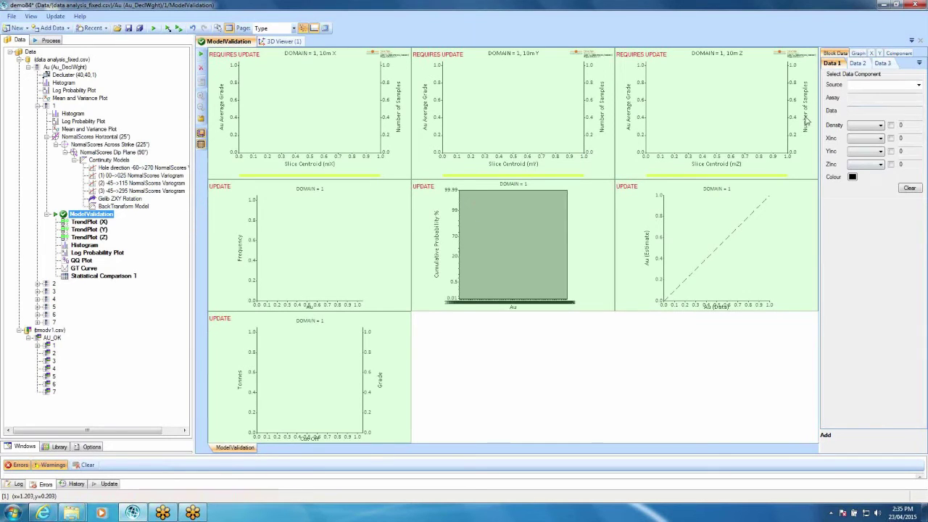
Step: Set the validation's first comparison source to tmodv1.csv with assay AU_OK and update all the validation plots
{"action": "left_click", "coordinate": [918, 86]}
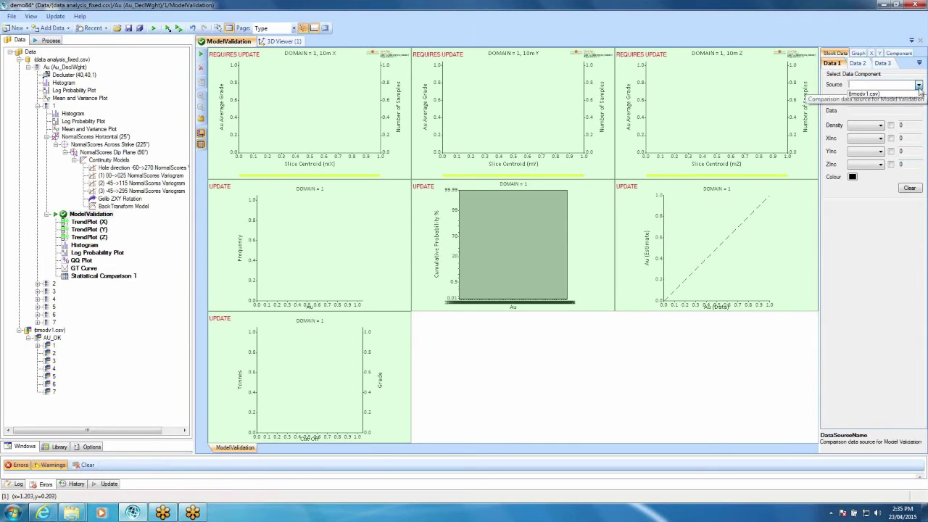
{"action": "left_click", "coordinate": [917, 94]}
{"action": "left_click", "coordinate": [918, 100]}
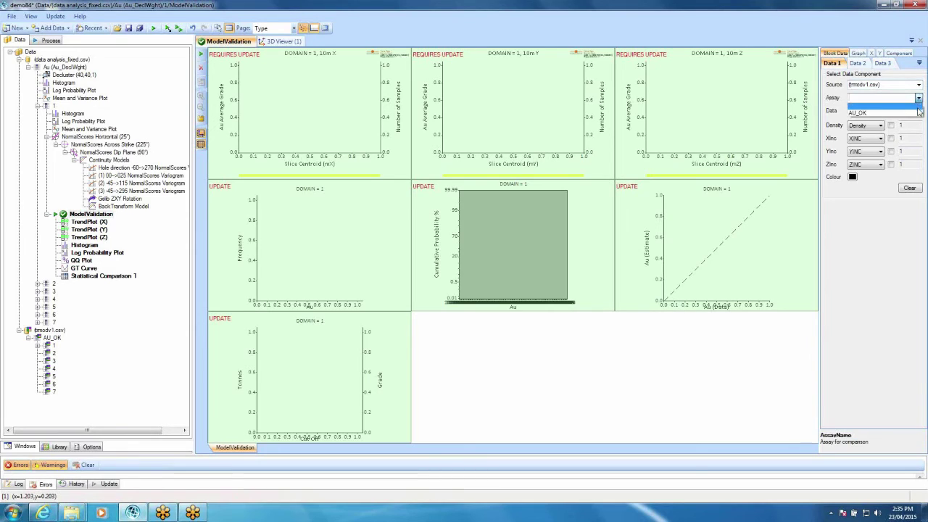
{"action": "left_click", "coordinate": [917, 113]}
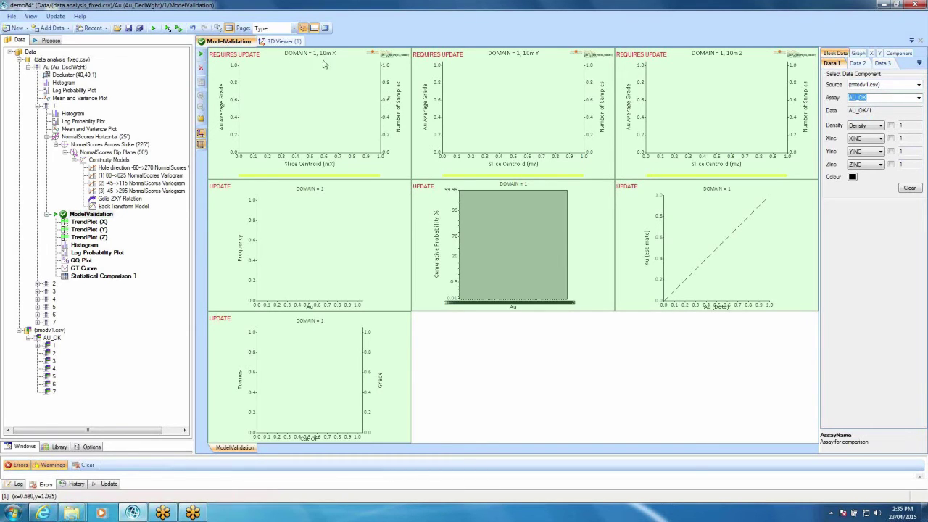
{"action": "left_click", "coordinate": [201, 57]}
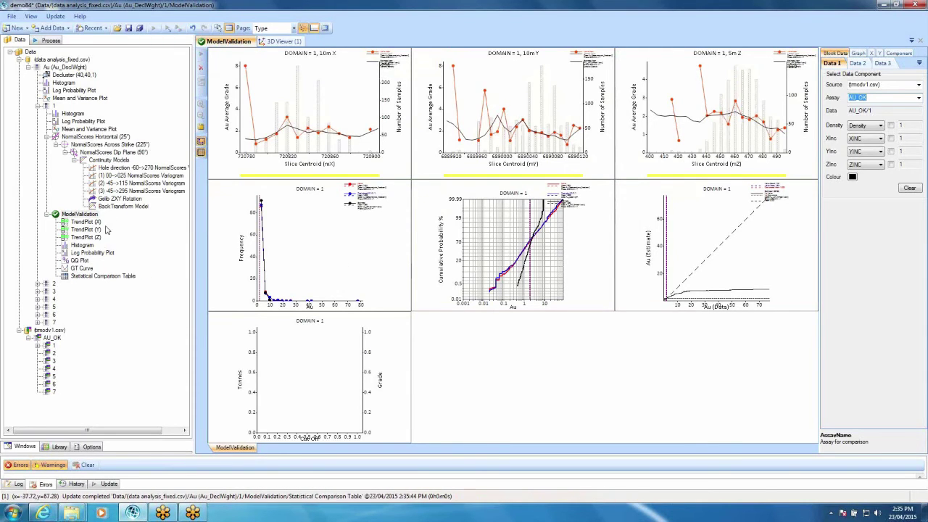
Step: Calculate the validation grade tonnage curve for cut-offs from 0 to 2 with a step of 0.1
{"action": "left_click", "coordinate": [77, 270]}
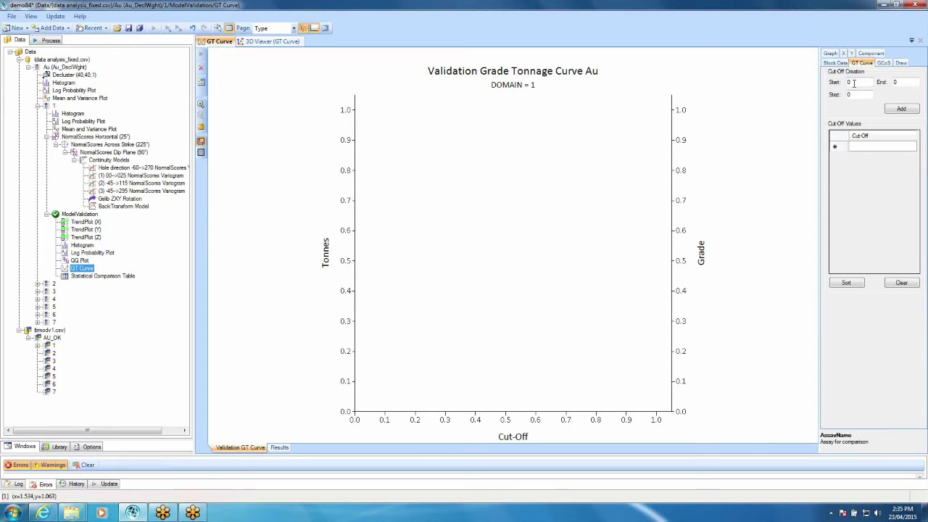
{"action": "left_click", "coordinate": [895, 84]}
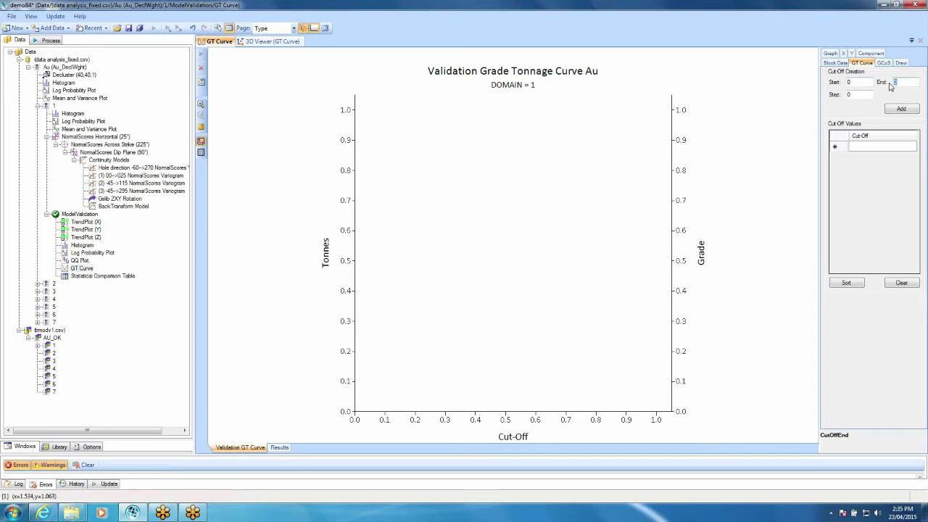
{"action": "type", "text": "2"}
{"action": "left_click", "coordinate": [849, 95]}
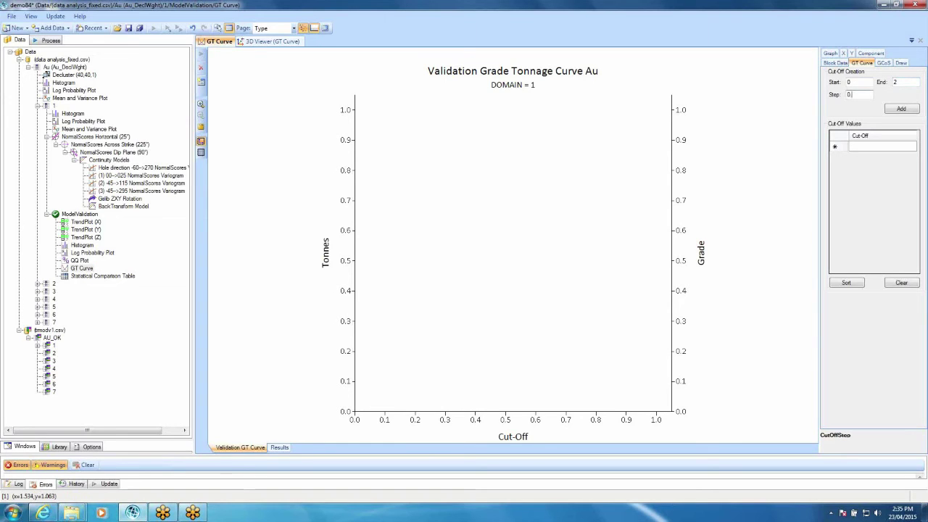
{"action": "type", "text": "0.1"}
{"action": "left_click", "coordinate": [901, 109]}
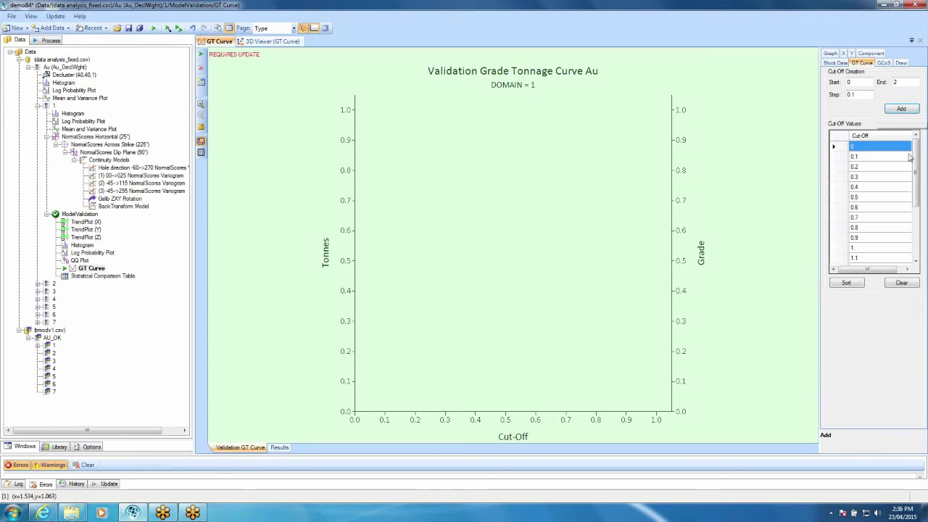
{"action": "scroll", "coordinate": [915, 155], "scroll_direction": "down", "scroll_amount": 3}
{"action": "scroll", "coordinate": [916, 167], "scroll_direction": "up", "scroll_amount": 3}
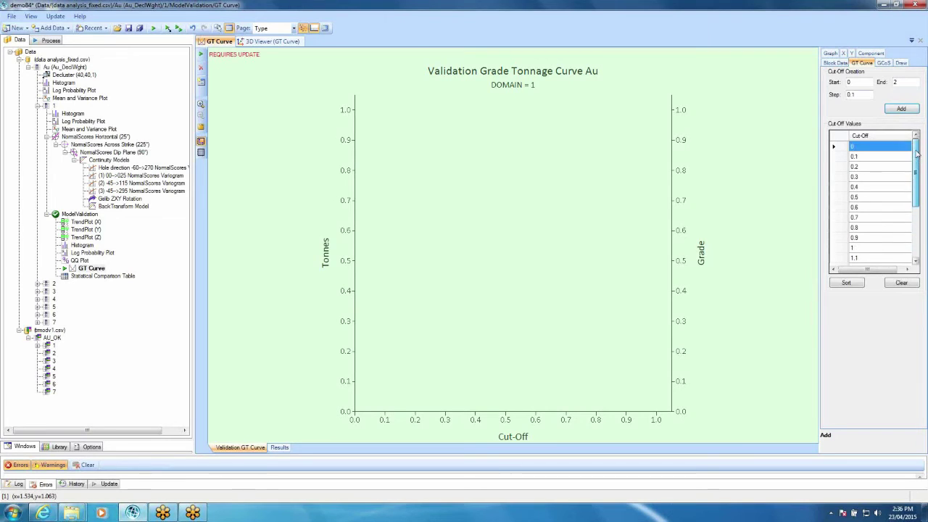
{"action": "left_click", "coordinate": [200, 54]}
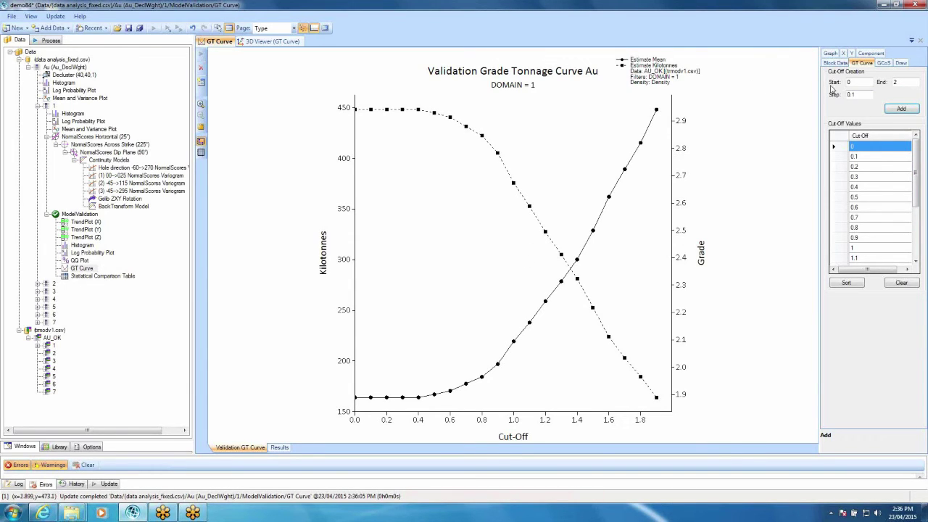
Step: Enable Global Change of Support for the validation grade tonnage curve and select BackTransform Model as its variogram
{"action": "left_click", "coordinate": [884, 64]}
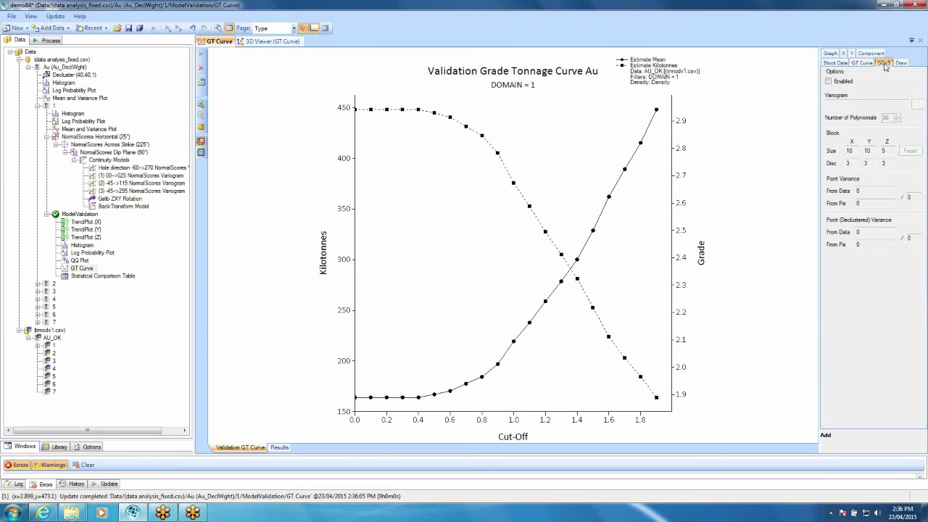
{"action": "left_click", "coordinate": [828, 81]}
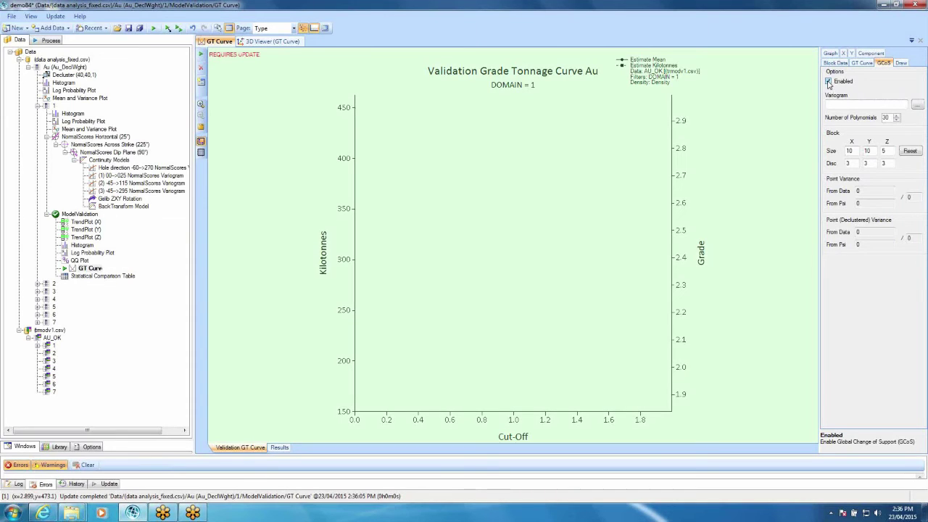
{"action": "left_click", "coordinate": [918, 106]}
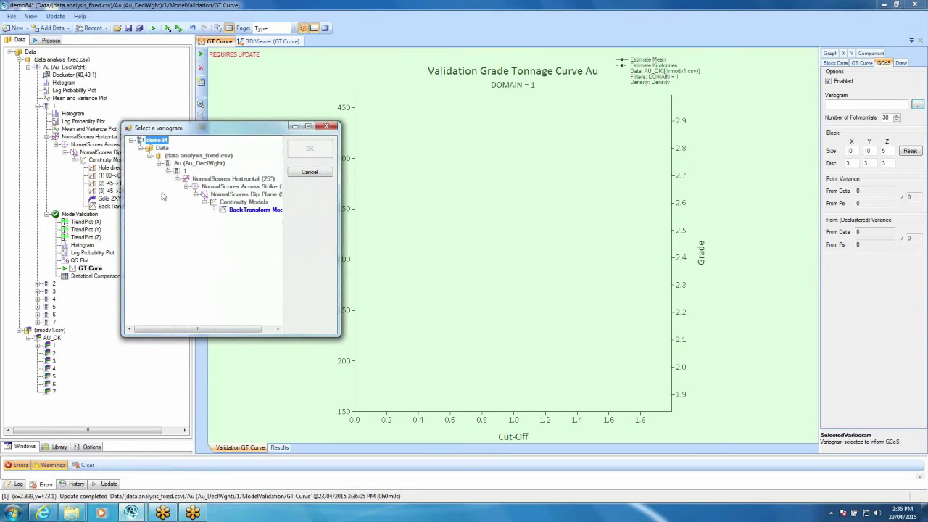
{"action": "left_click", "coordinate": [249, 210]}
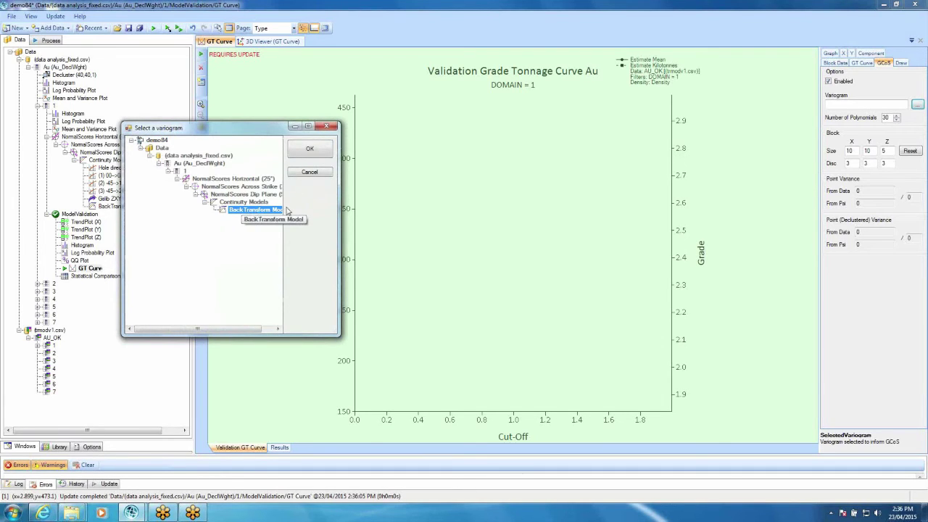
{"action": "left_click", "coordinate": [310, 151]}
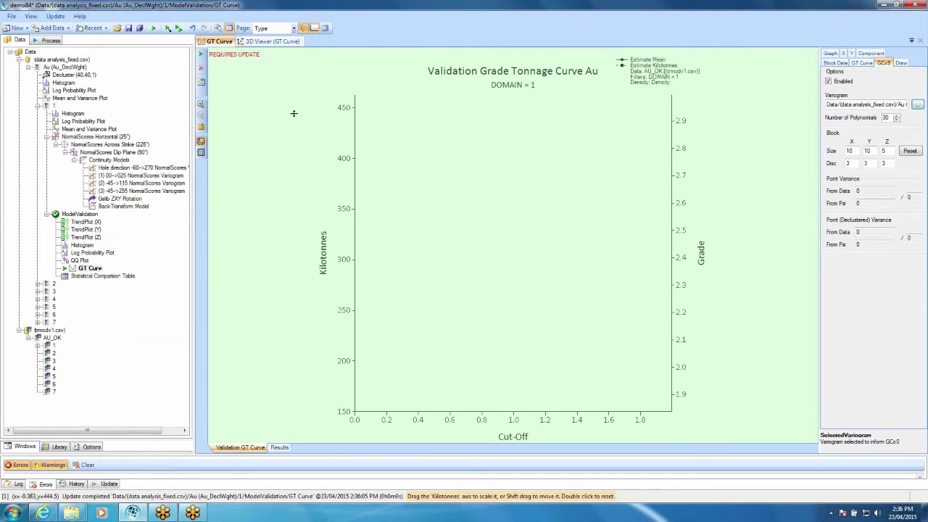
Step: Open the Hermite polynomial fitting of the undomained Au log probability plot and compare the plot without and with curve fitting
{"action": "left_click", "coordinate": [65, 93]}
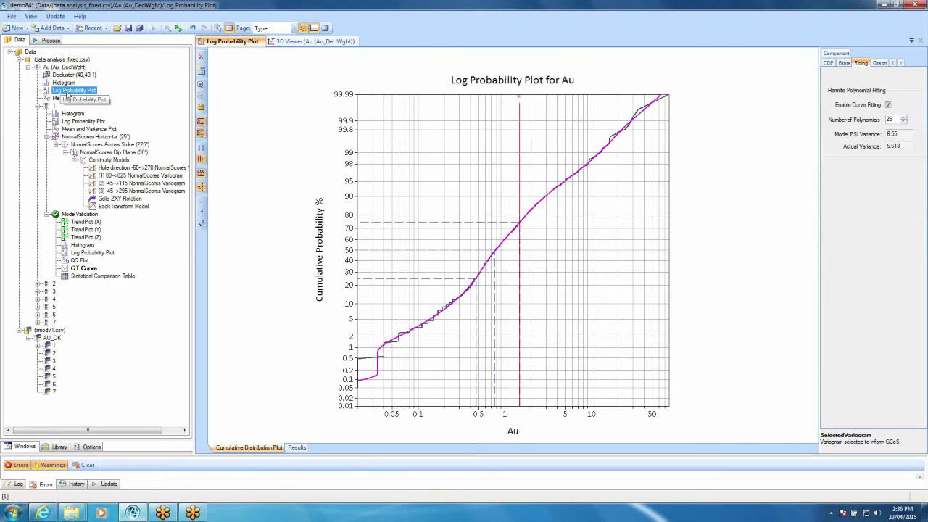
{"action": "left_click", "coordinate": [861, 63]}
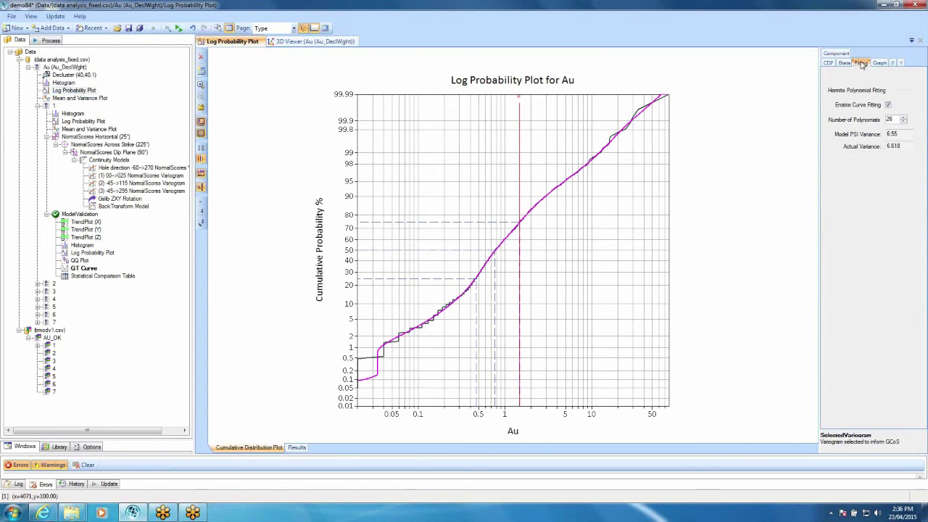
{"action": "left_click", "coordinate": [888, 106]}
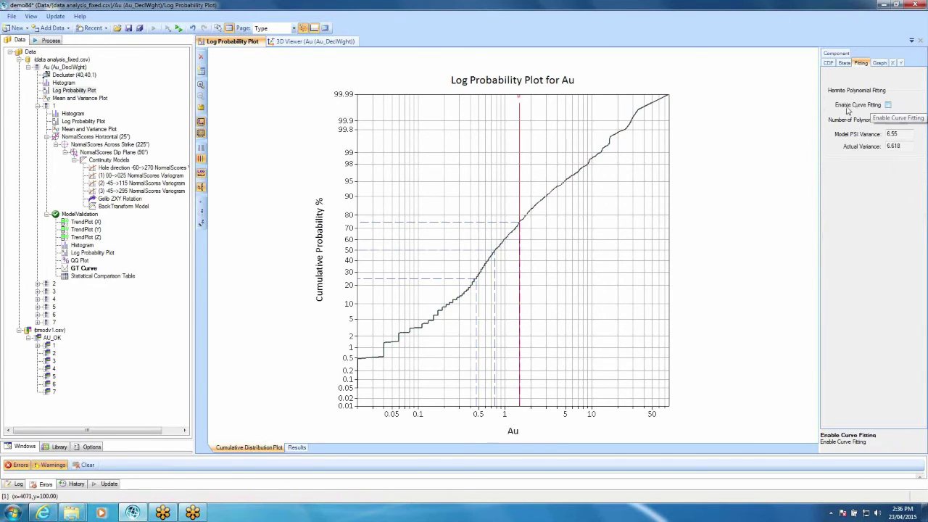
{"action": "left_click", "coordinate": [888, 106]}
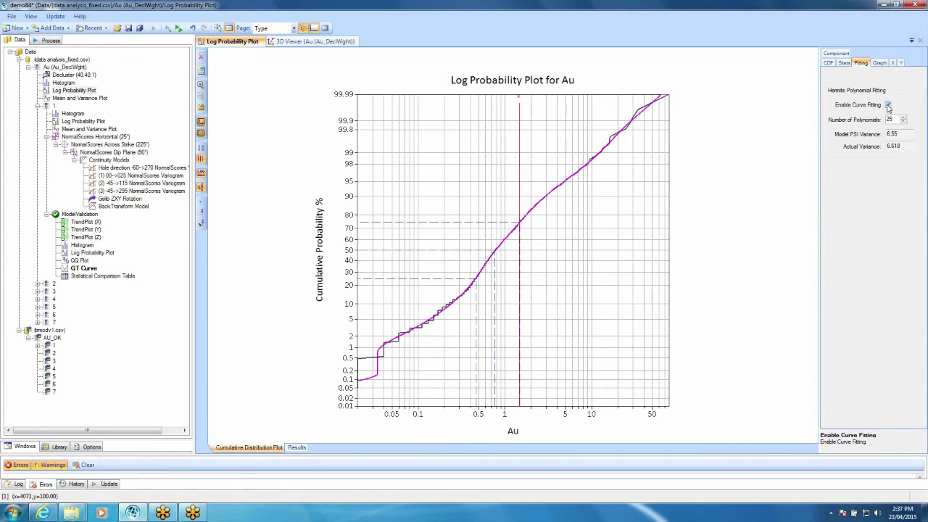
Step: Disable curve fitting, set the number of Hermite polynomials to 30, and re-enable the fitting
{"action": "left_click", "coordinate": [887, 106]}
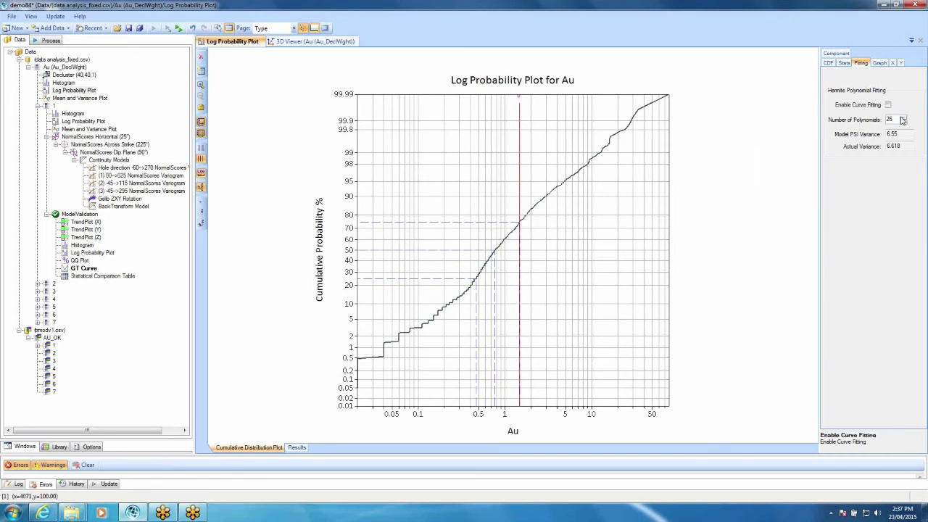
{"action": "left_click", "coordinate": [903, 117]}
{"action": "left_click", "coordinate": [903, 117]}
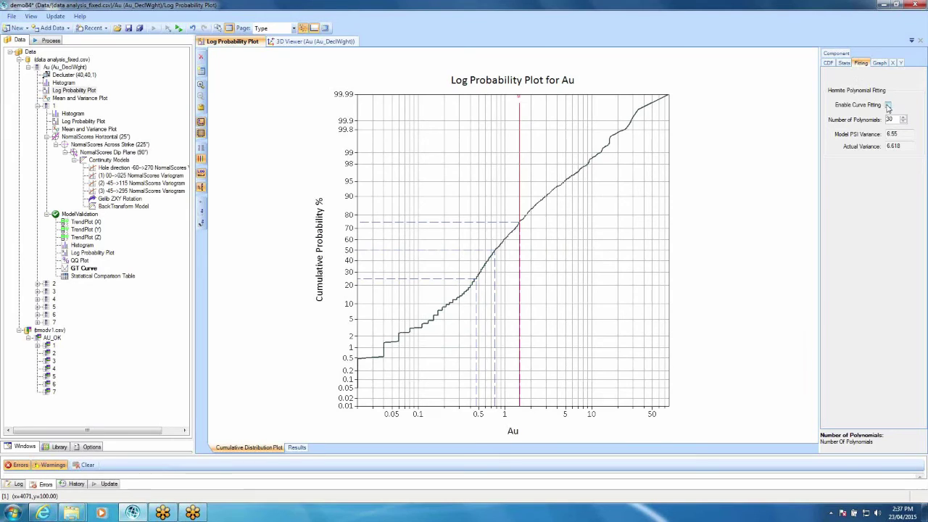
{"action": "left_click", "coordinate": [888, 105]}
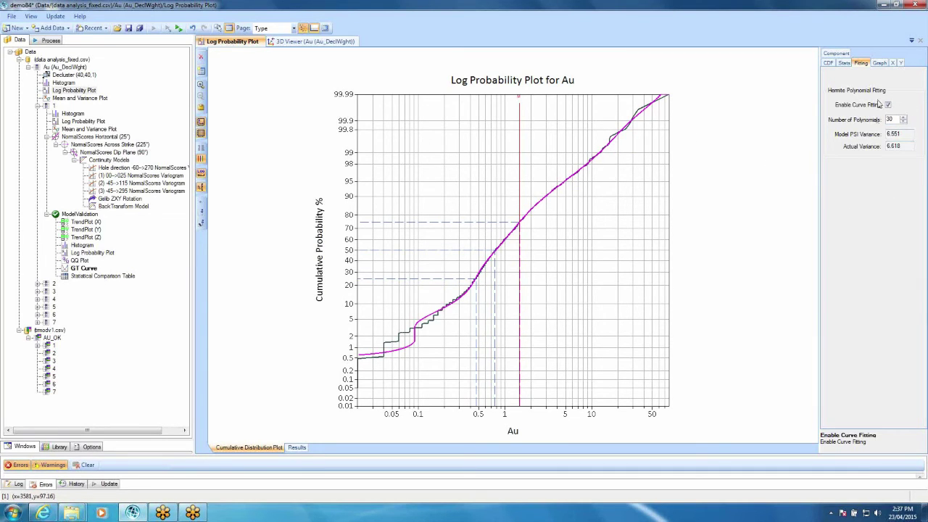
Step: Reduce the number of Hermite polynomials fitted to the undomained Au log probability plot to 26
{"action": "left_click", "coordinate": [903, 123]}
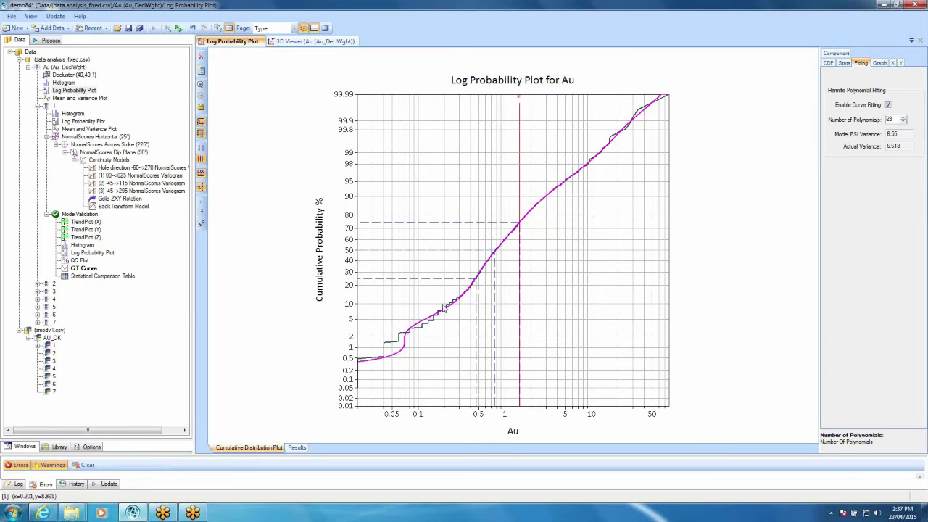
{"action": "left_click", "coordinate": [904, 123]}
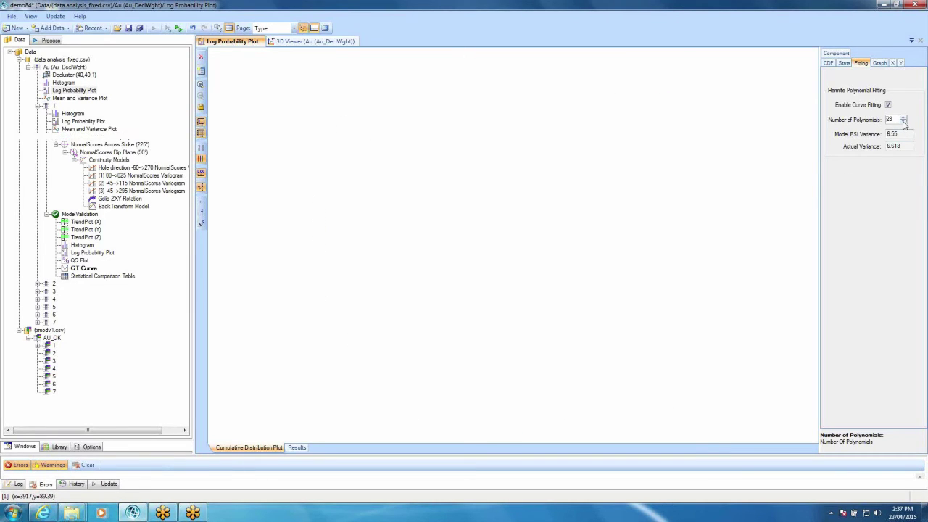
{"action": "left_click", "coordinate": [904, 123]}
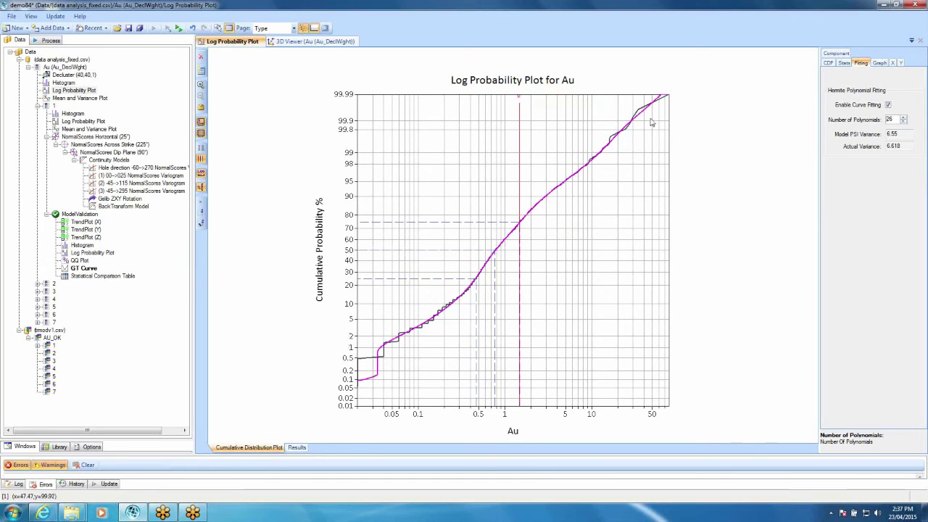
Step: Set the validation grade tonnage curve's Global Change of Support to 26 polynomials and update the curve
{"action": "left_click_drag", "start_coordinate": [81, 121], "coordinate": [80, 268]}
{"action": "left_click", "coordinate": [83, 268]}
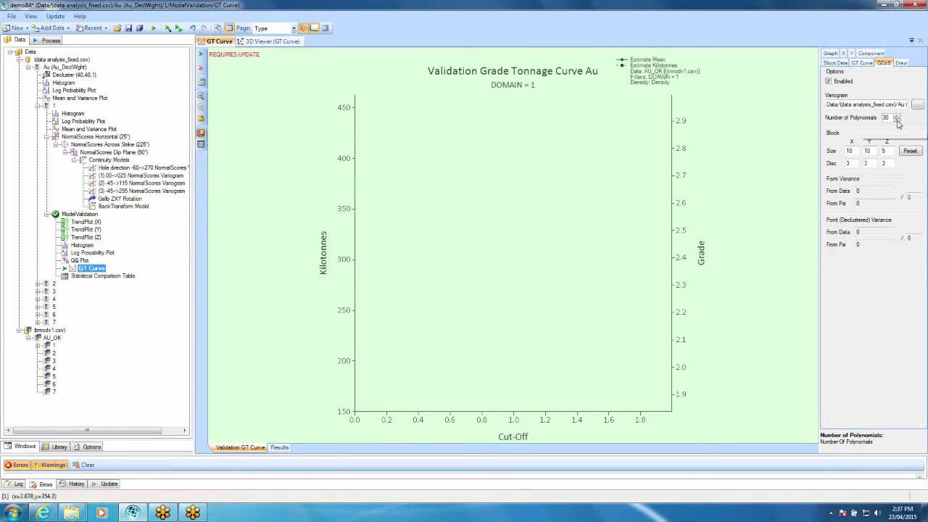
{"action": "left_click", "coordinate": [897, 119]}
{"action": "left_click", "coordinate": [897, 119]}
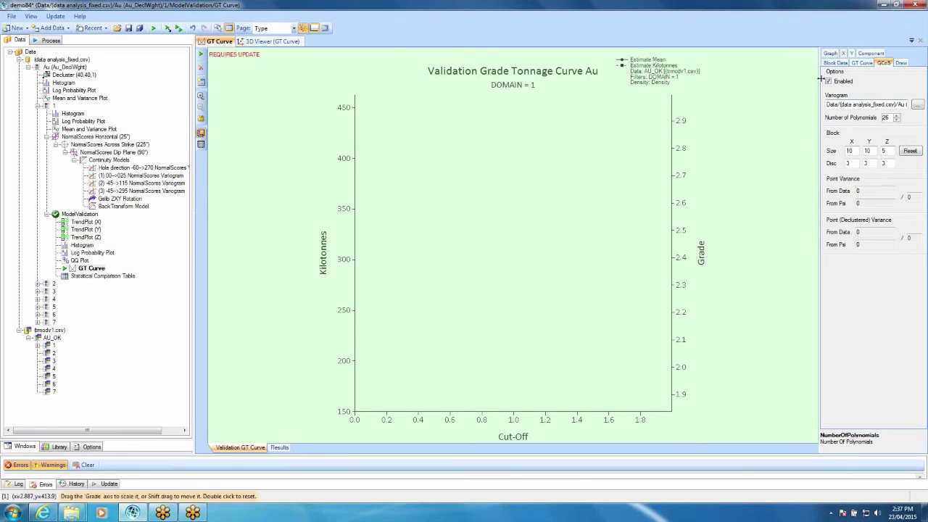
{"action": "left_click", "coordinate": [201, 55]}
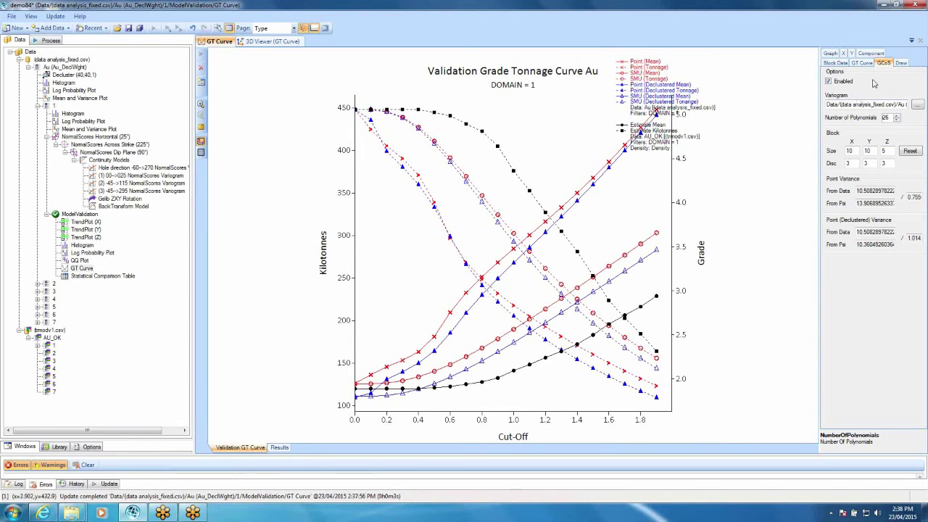
Step: Draw the validation grade tonnage curve in the alternative style and hide the Point (Declustered) and SMU (Declustered) series
{"action": "left_click", "coordinate": [900, 64]}
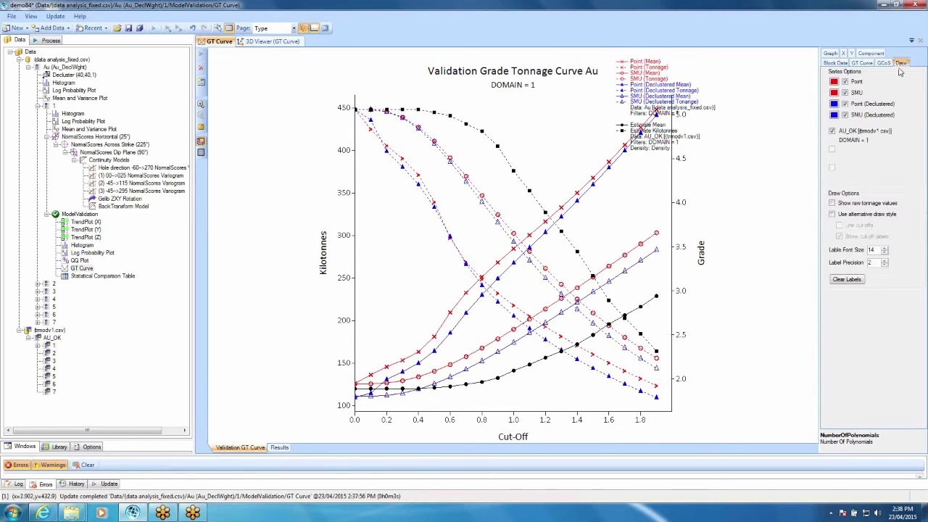
{"action": "left_click", "coordinate": [832, 215]}
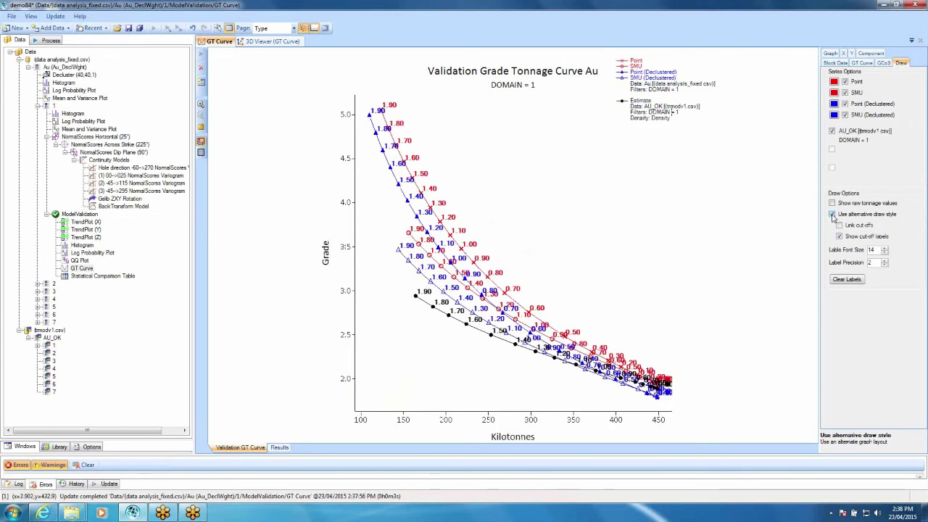
{"action": "left_click", "coordinate": [845, 104]}
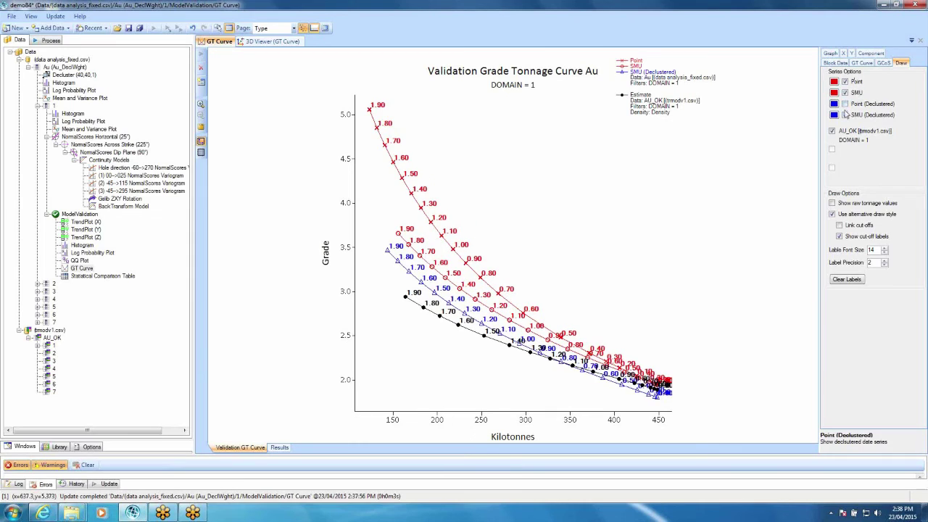
{"action": "left_click", "coordinate": [845, 114]}
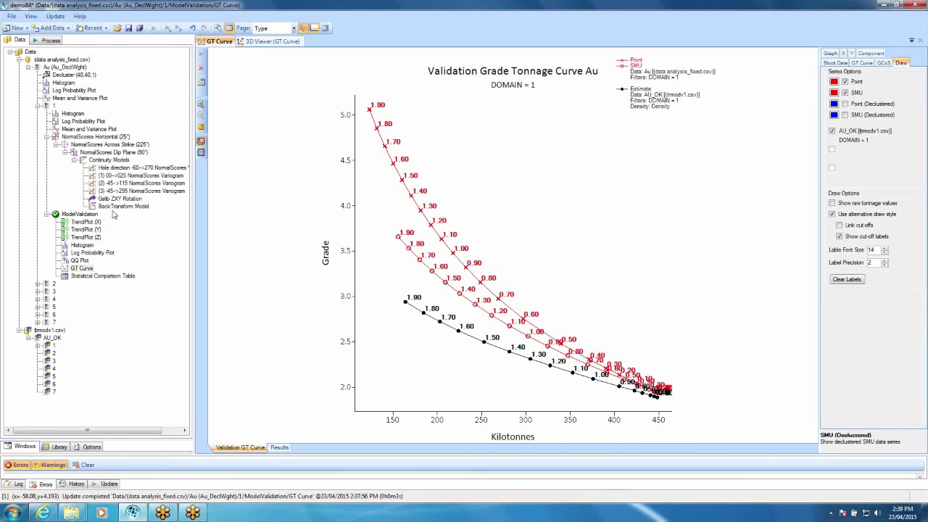
Step: Open the model validation overview for domain 1 and enlarge its X trend plot to compare naive and estimate means
{"action": "left_click", "coordinate": [80, 214]}
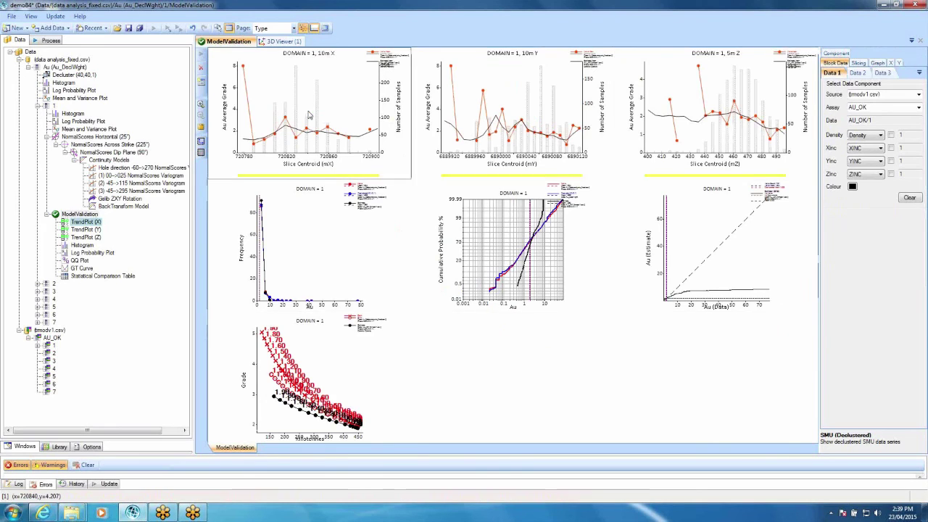
{"action": "double_click", "coordinate": [307, 109]}
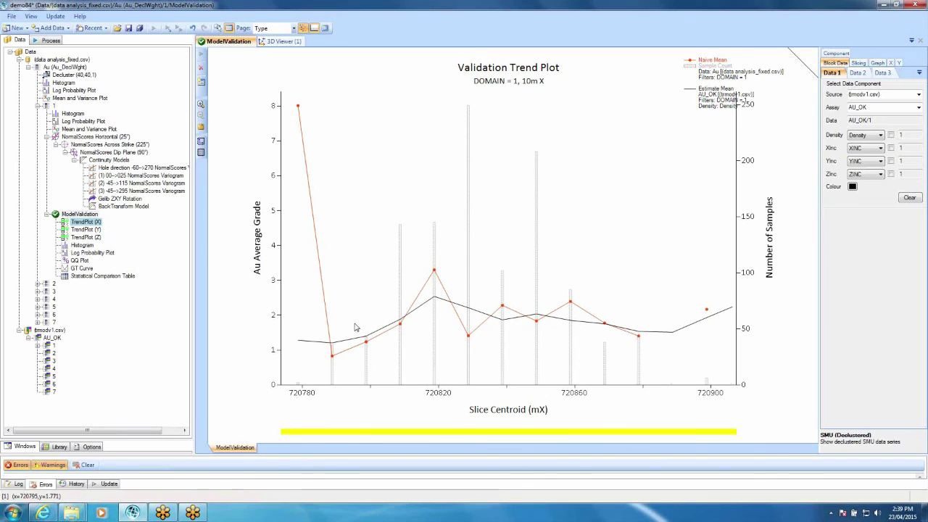
Step: On the validation grade tonnage curve, show the Point (Declustered) and SMU (Declustered) series and hide the Point and SMU series
{"action": "left_click", "coordinate": [82, 269]}
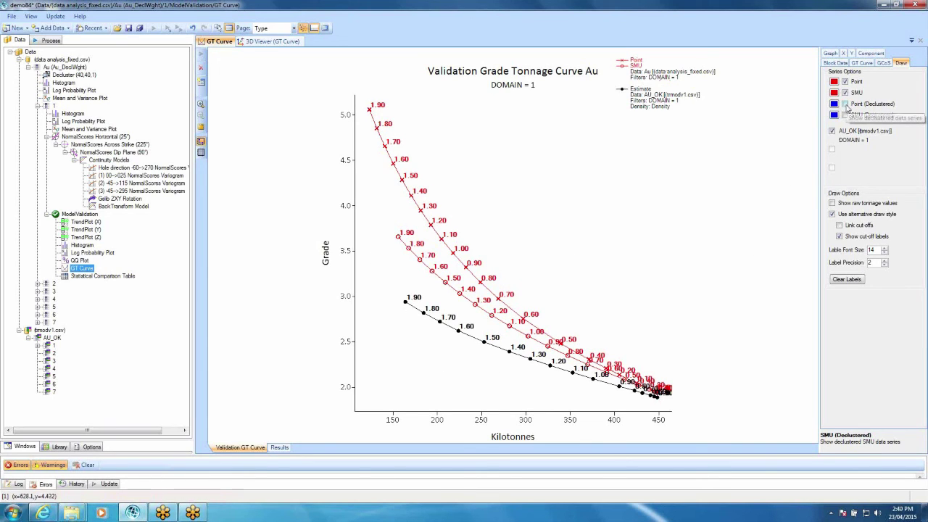
{"action": "left_click", "coordinate": [845, 105]}
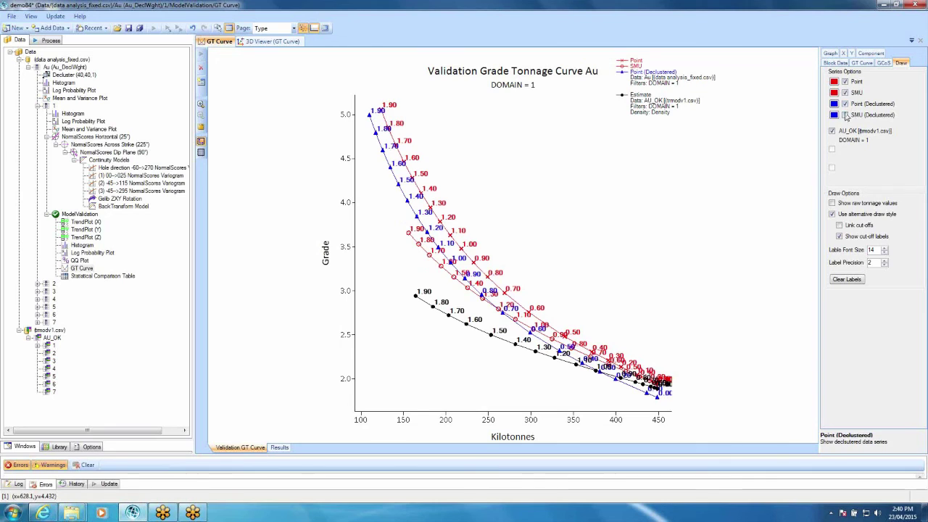
{"action": "left_click", "coordinate": [844, 116]}
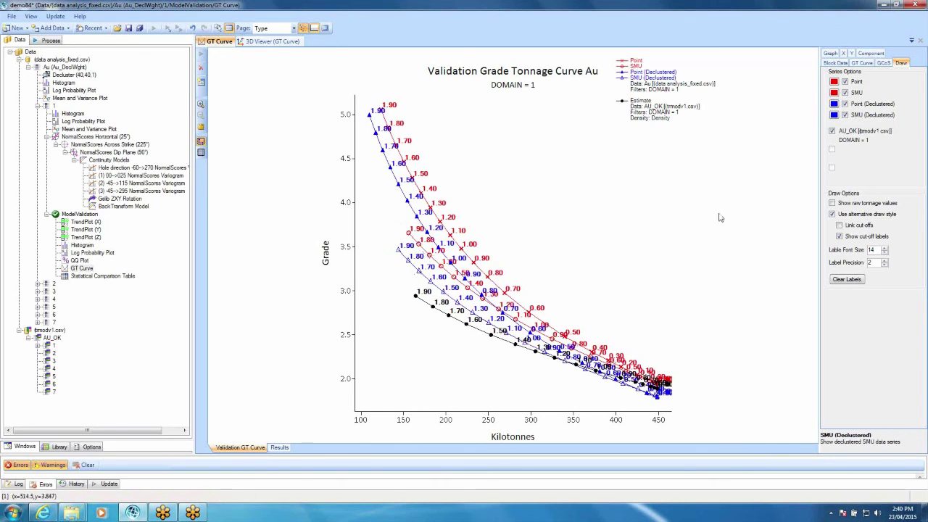
{"action": "left_click", "coordinate": [844, 82]}
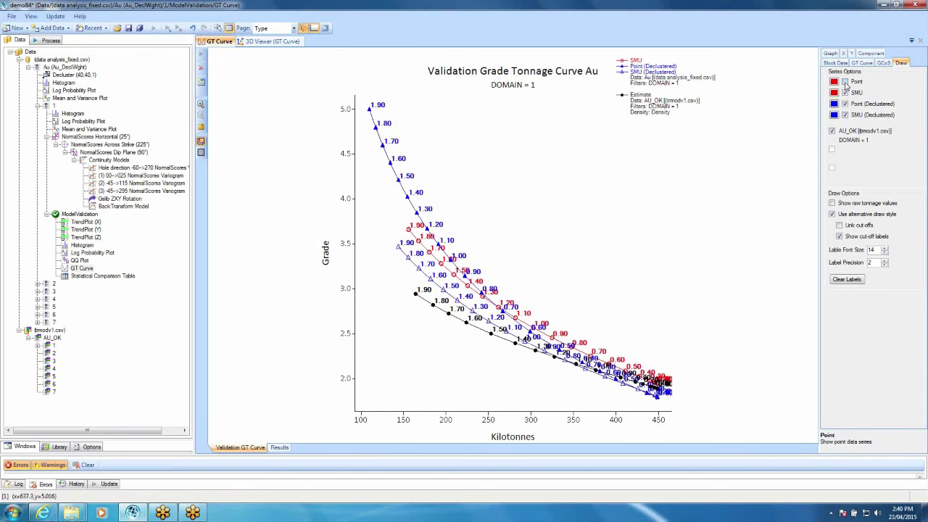
{"action": "left_click", "coordinate": [846, 93]}
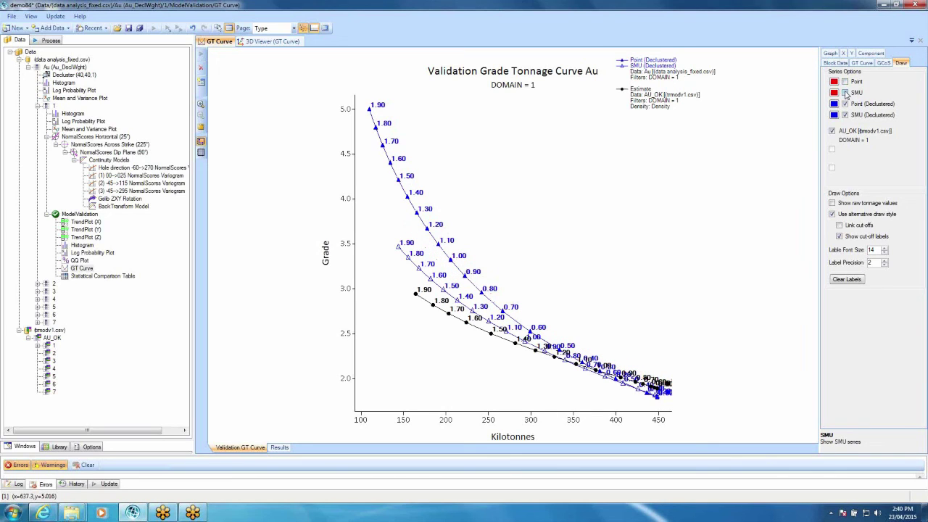
Step: Link matching cut-offs between the grade tonnage series and stretch the Kilotonnes axis to span about 100 to 320
{"action": "left_click", "coordinate": [840, 226]}
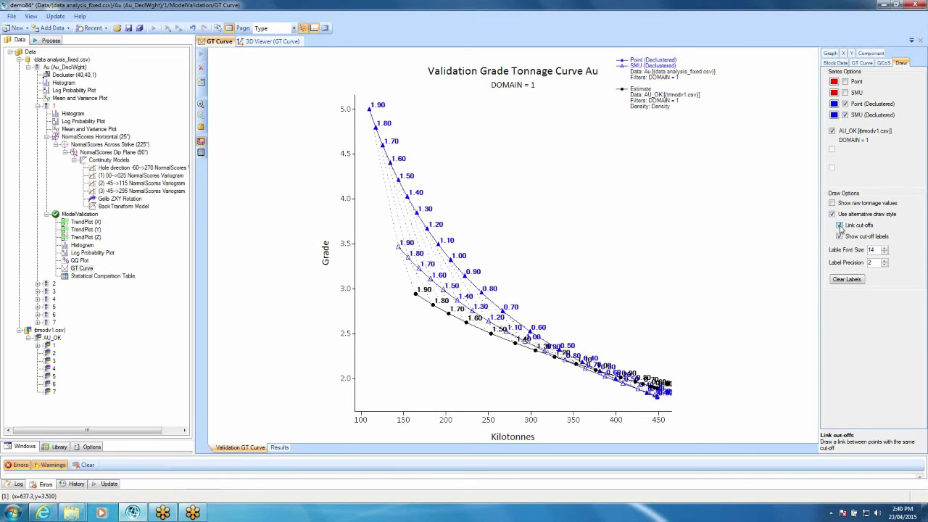
{"action": "left_click_drag", "start_coordinate": [457, 418], "coordinate": [579, 417]}
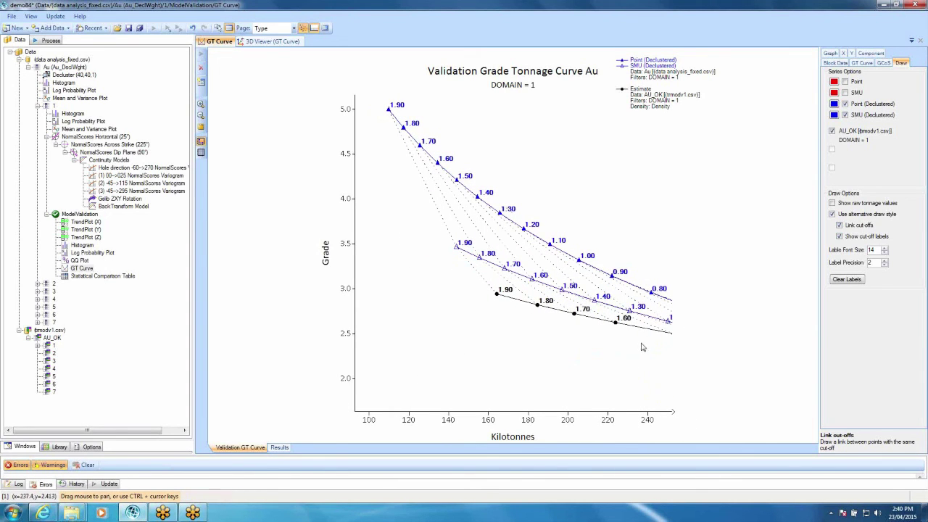
{"action": "left_click_drag", "start_coordinate": [599, 418], "coordinate": [522, 418]}
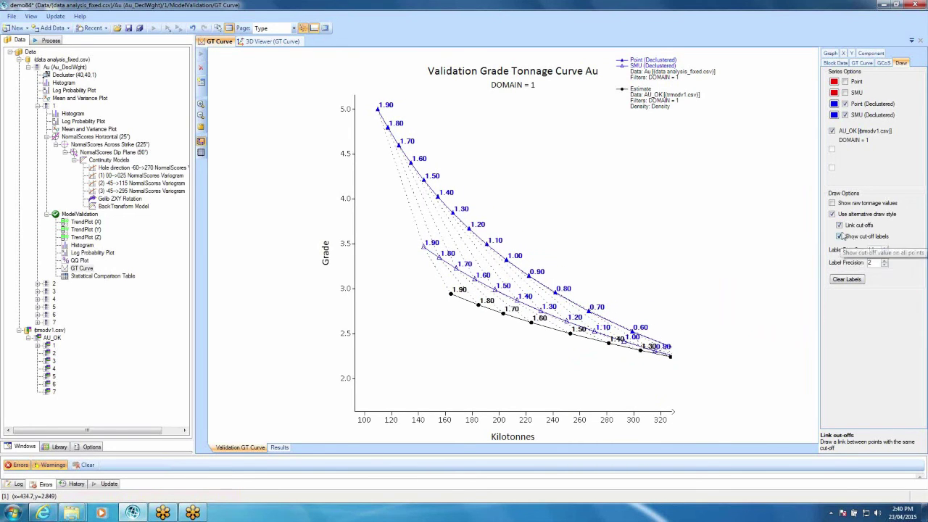
Step: Compare the curve without and with cut-off labels, then set the label font size to 9 and label precision to 3
{"action": "left_click", "coordinate": [840, 238]}
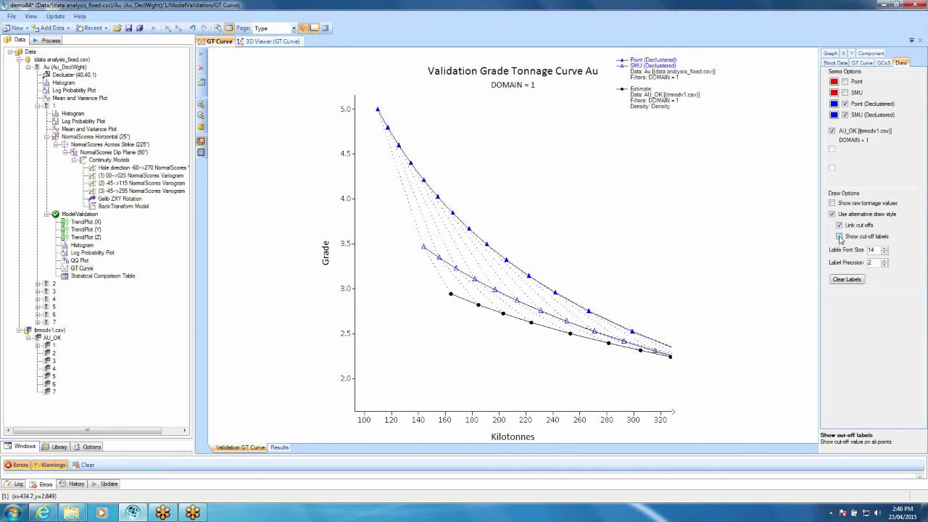
{"action": "left_click", "coordinate": [840, 237]}
{"action": "left_click", "coordinate": [883, 253]}
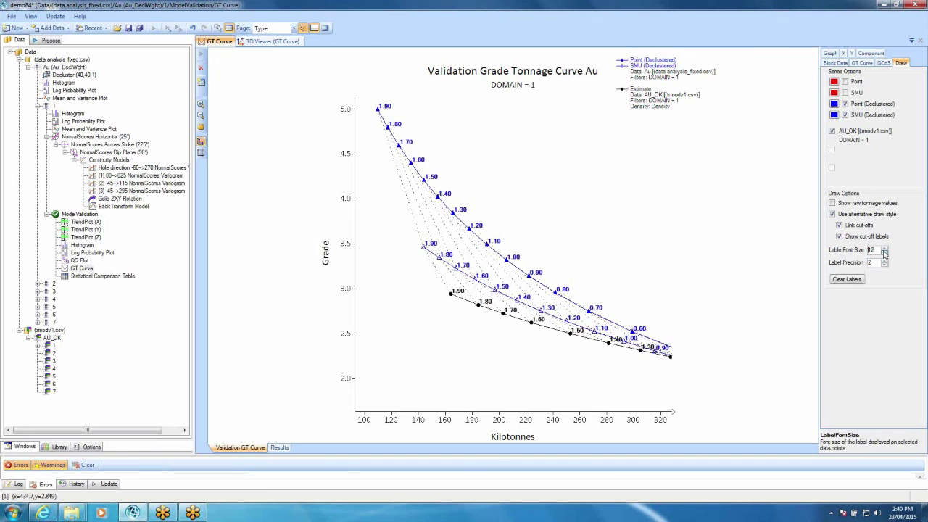
{"action": "scroll", "coordinate": [882, 269], "scroll_direction": "up", "scroll_amount": 1}
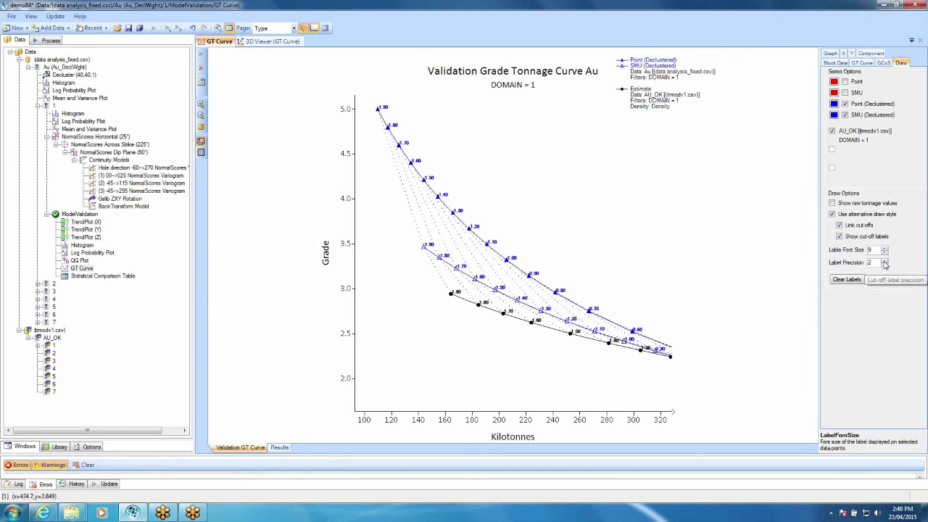
{"action": "left_click", "coordinate": [883, 260]}
{"action": "scroll", "coordinate": [883, 270], "scroll_direction": "down", "scroll_amount": 4}
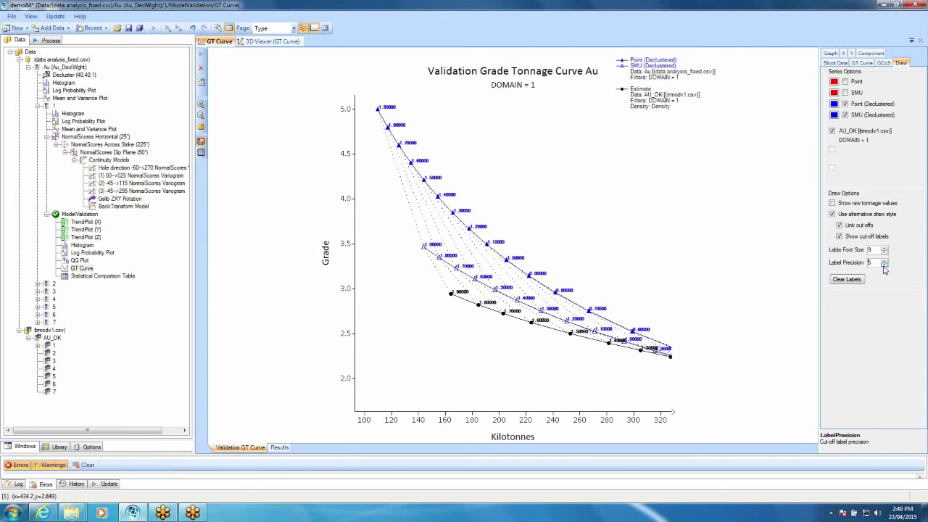
{"action": "scroll", "coordinate": [883, 266], "scroll_direction": "up", "scroll_amount": 2}
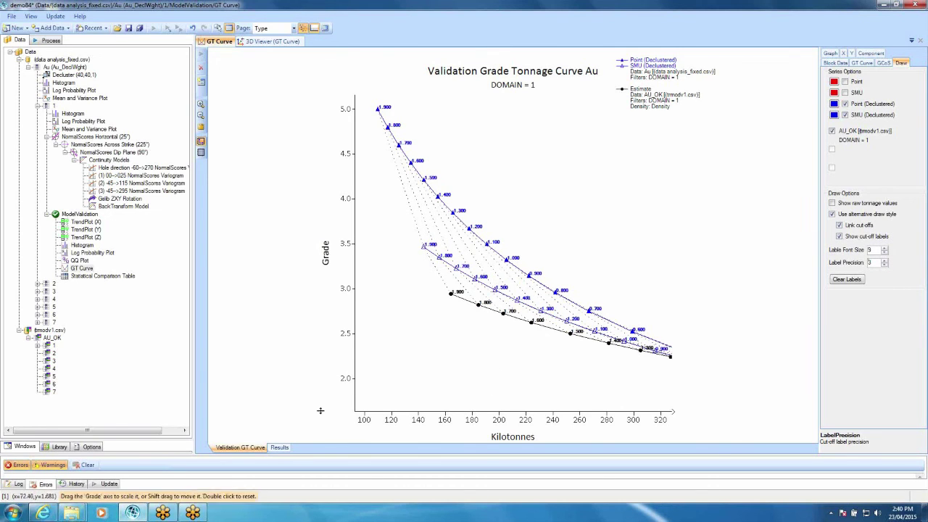
Step: Examine the grade tonnage results table by cut-off for the Estimate1, Point, Smu, Declustered and DeclusteredSmu series
{"action": "left_click", "coordinate": [281, 448]}
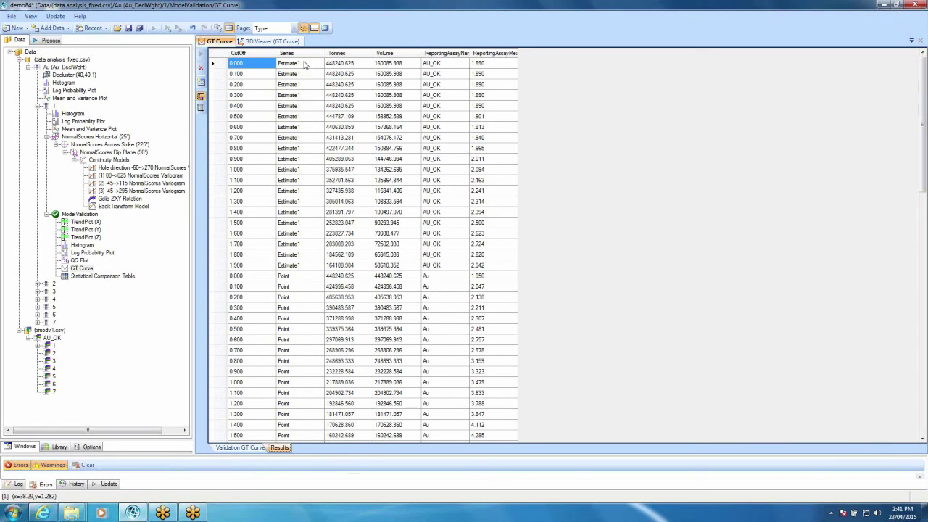
{"action": "left_click_drag", "start_coordinate": [303, 64], "coordinate": [309, 382]}
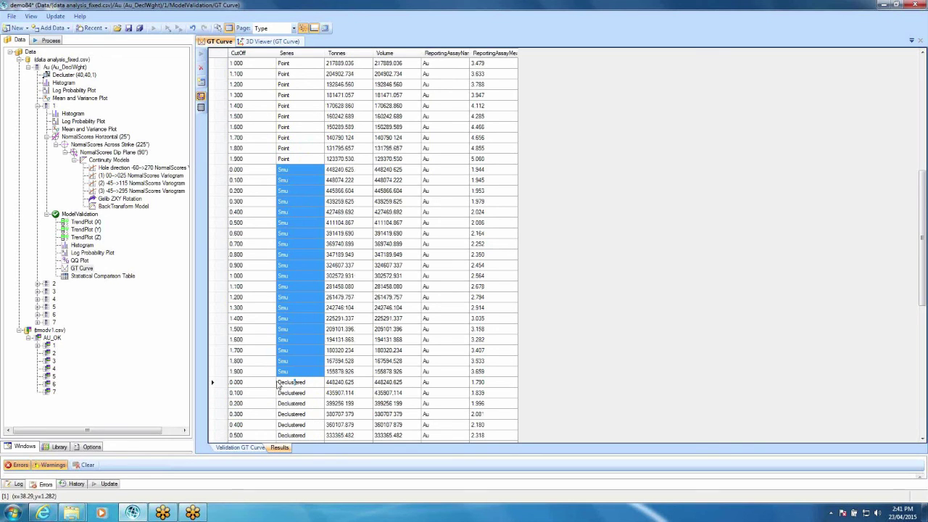
{"action": "scroll", "coordinate": [310, 411], "scroll_direction": "down", "scroll_amount": 10}
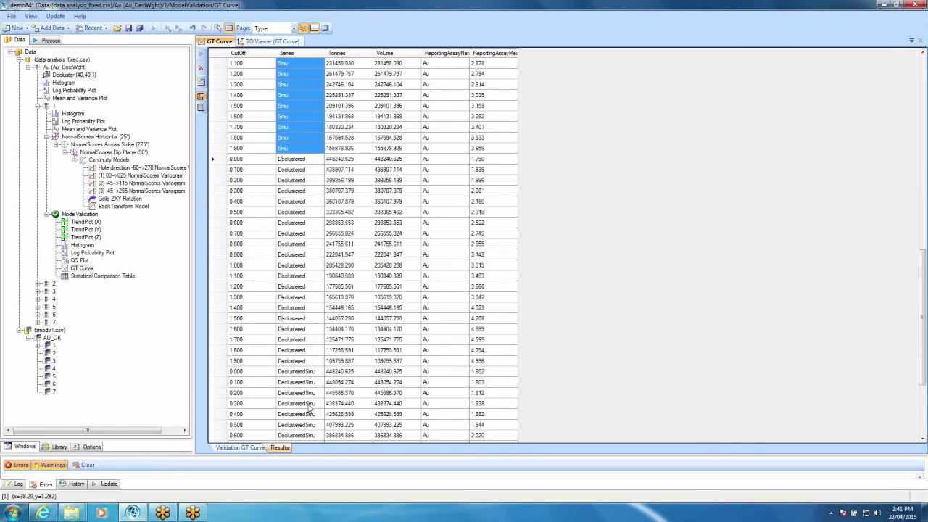
{"action": "scroll", "coordinate": [308, 401], "scroll_direction": "up", "scroll_amount": 7}
{"action": "scroll", "coordinate": [308, 401], "scroll_direction": "up", "scroll_amount": 15}
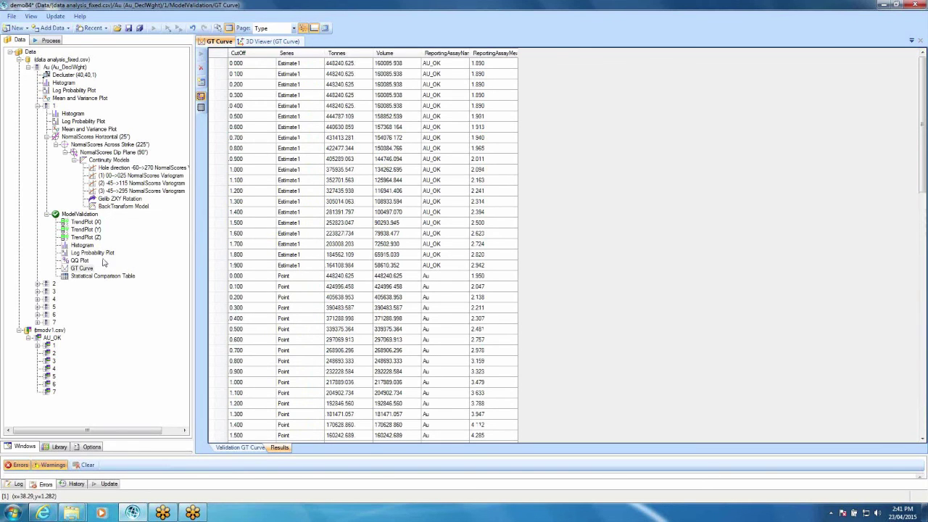
Step: Review the statistical comparison table for domain 1 and return to the overview of all model validation plots
{"action": "left_click", "coordinate": [84, 276]}
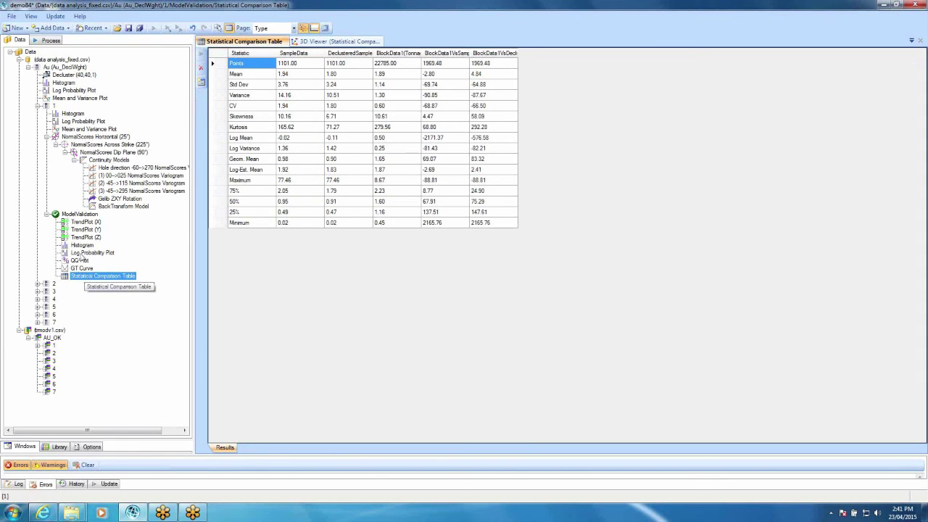
{"action": "left_click", "coordinate": [81, 269]}
{"action": "left_click", "coordinate": [79, 214]}
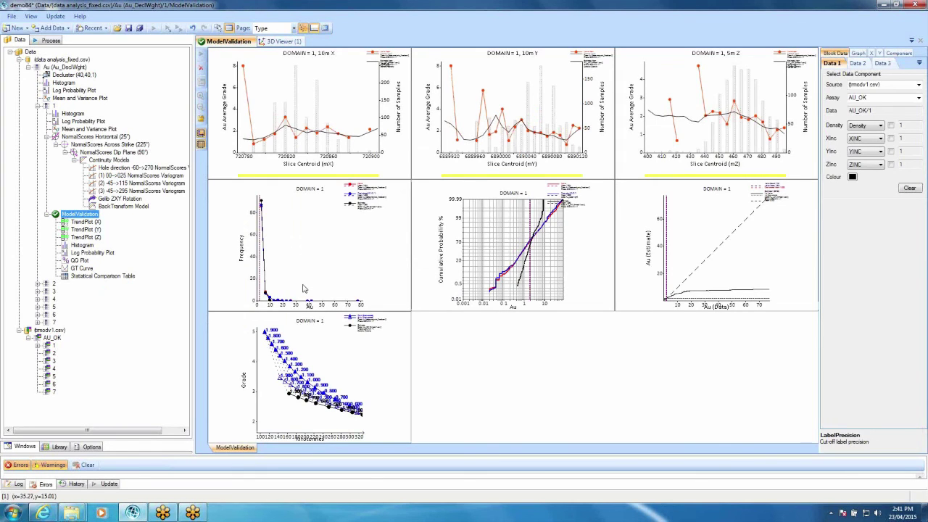